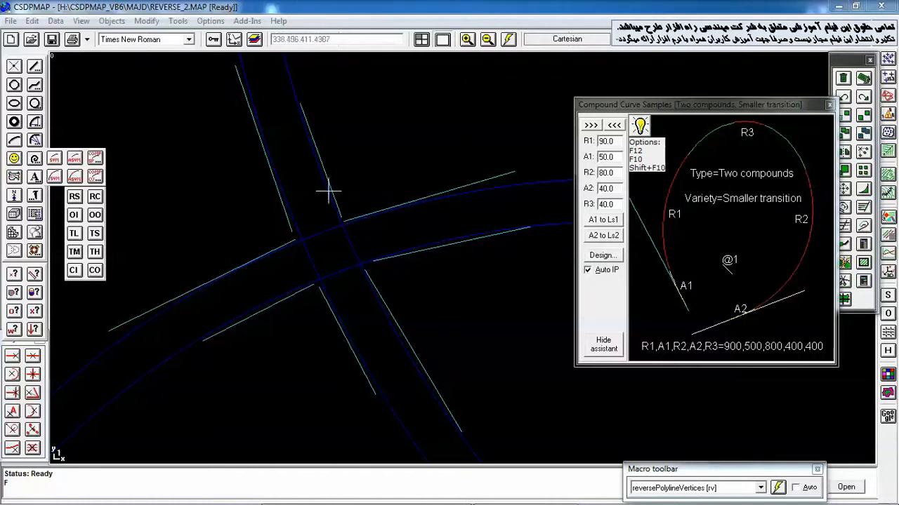
Start the two-compound, smaller-transition curve between the two green lines southeast of the road crossing, accepting 90:50:80:40:40
scroll(325, 188, "up", 2)
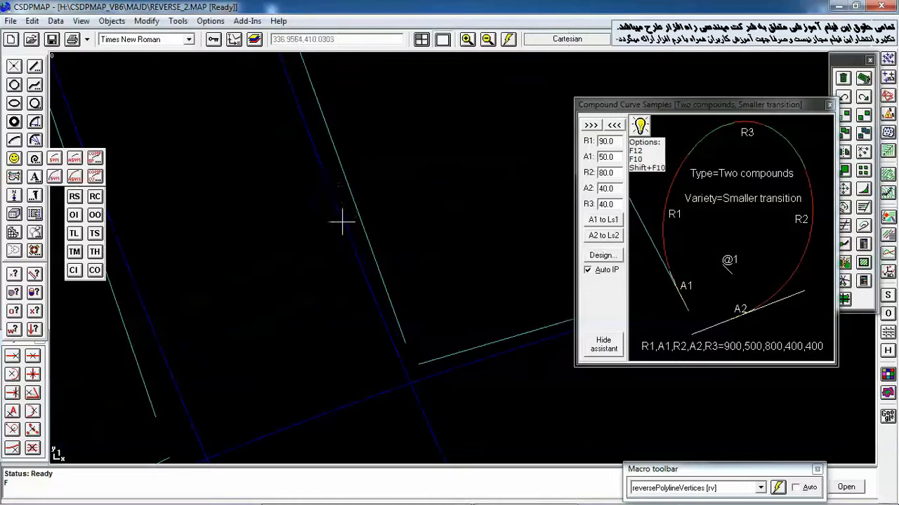
scroll(337, 190, "down", 1)
scroll(334, 195, "up", 2)
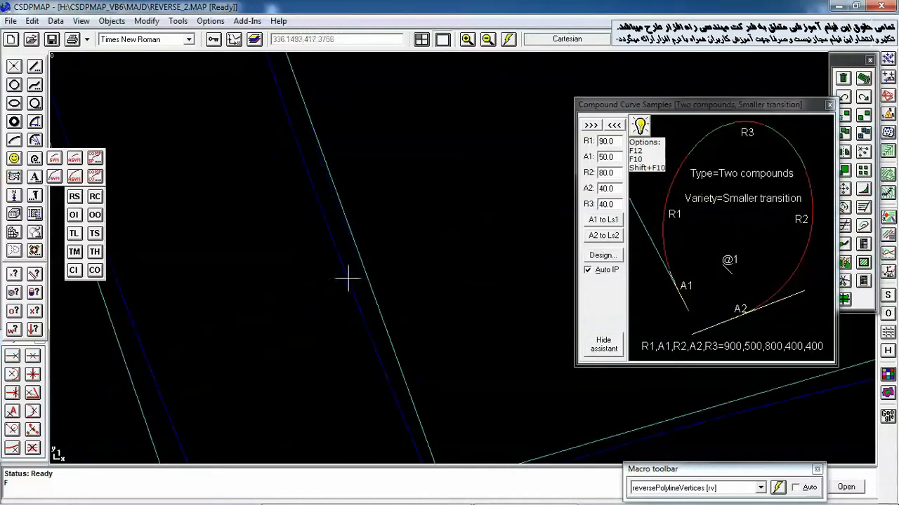
scroll(355, 282, "down", 1)
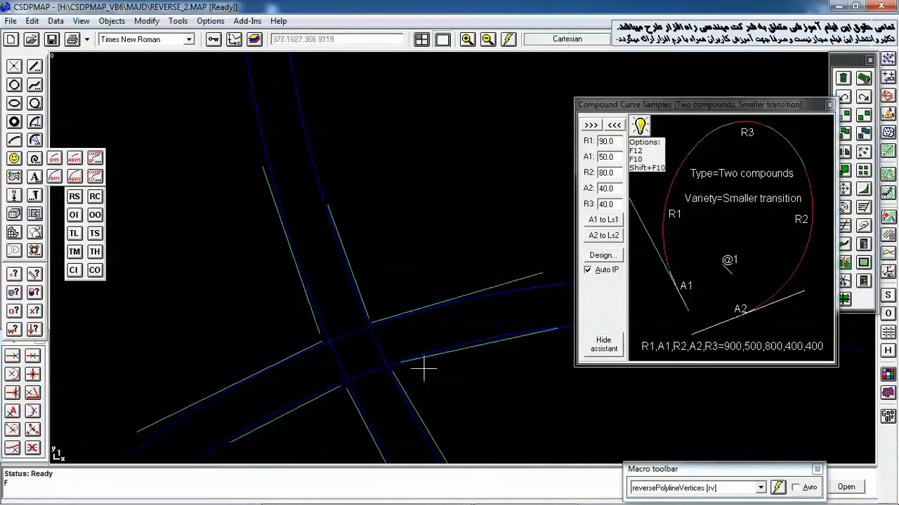
middle_click_drag(494, 356, 464, 250)
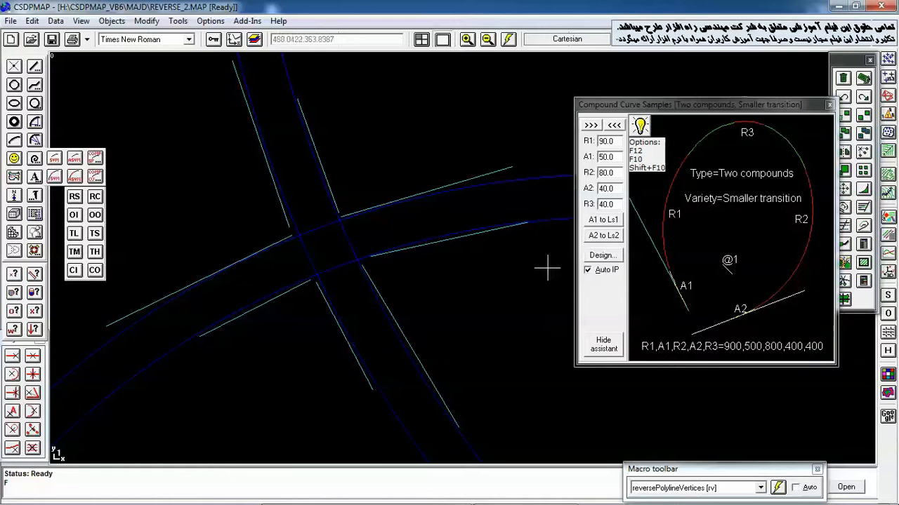
left_click(602, 256)
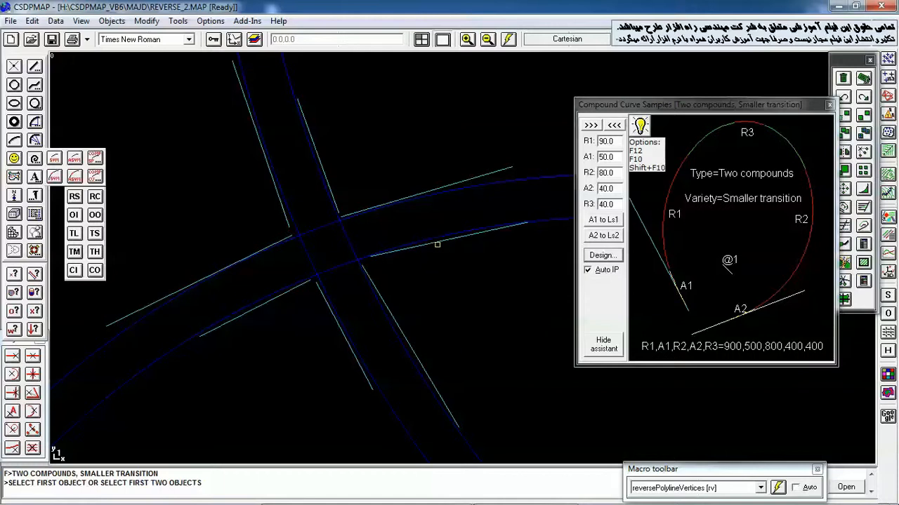
left_click(436, 244)
left_click(396, 320)
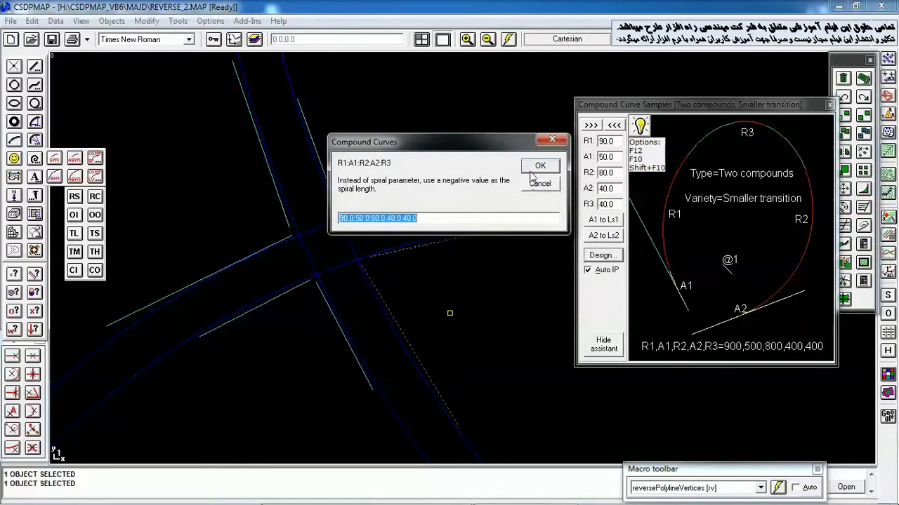
left_click(537, 167)
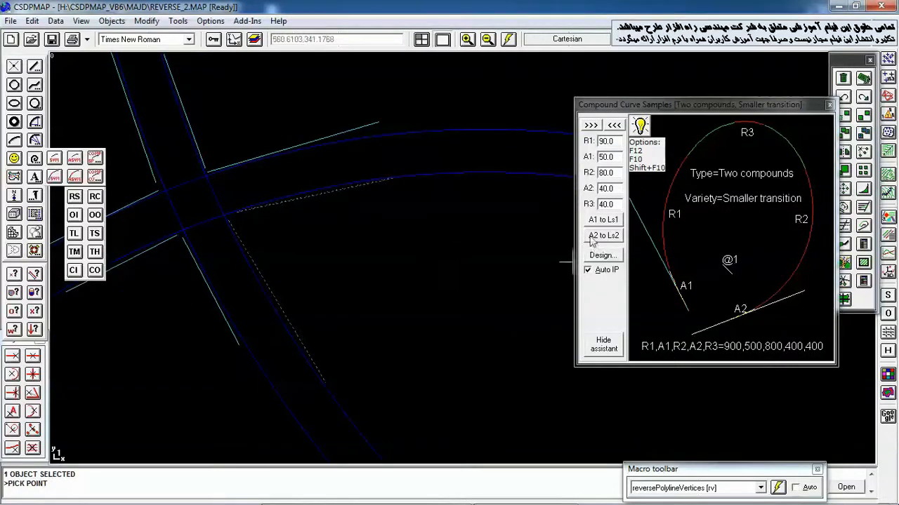
Set R3 to ? and pick the curve's base point between the two selected lines, just southeast of the crossing
left_click(610, 205)
left_click_drag(611, 204, 581, 204)
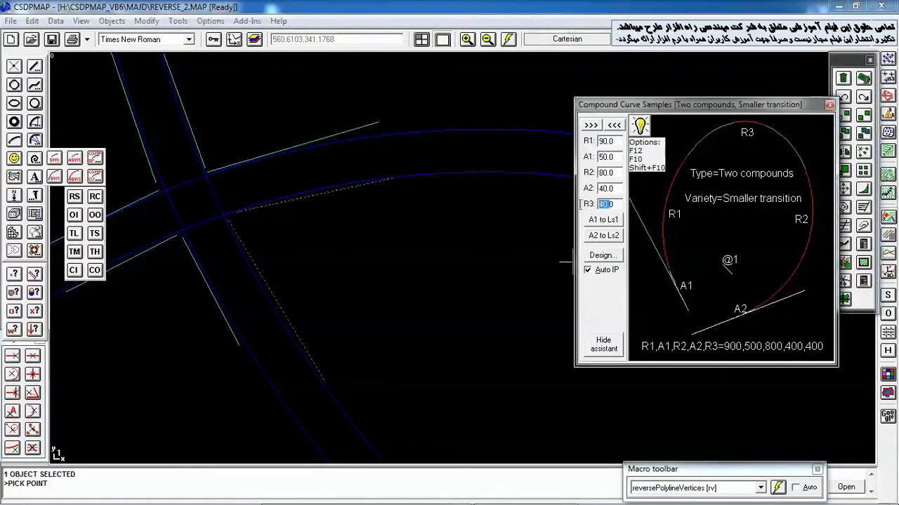
type("0")
type("?")
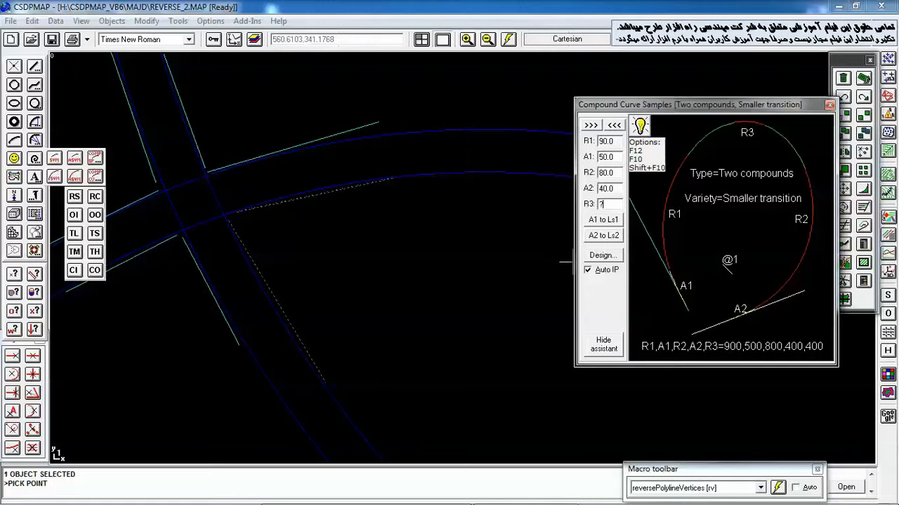
left_click(281, 227)
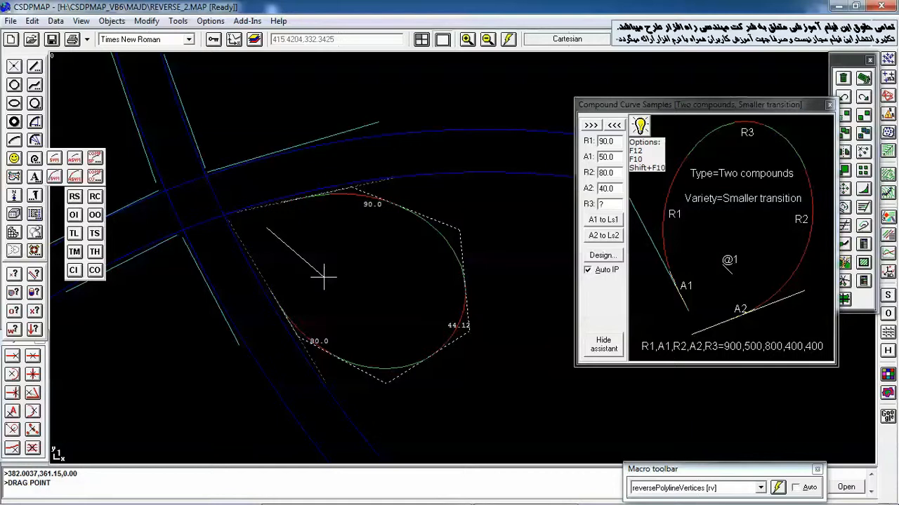
Set R3 to 45, place the loop curve southeast of the crossing, and leave its name blank
left_click(610, 205)
type("45")
key("Return")
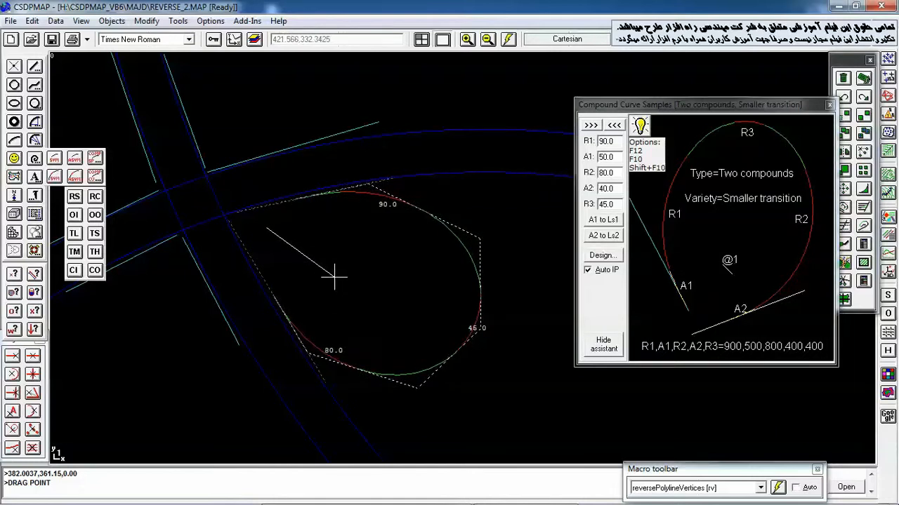
left_click(334, 277)
left_click(534, 189)
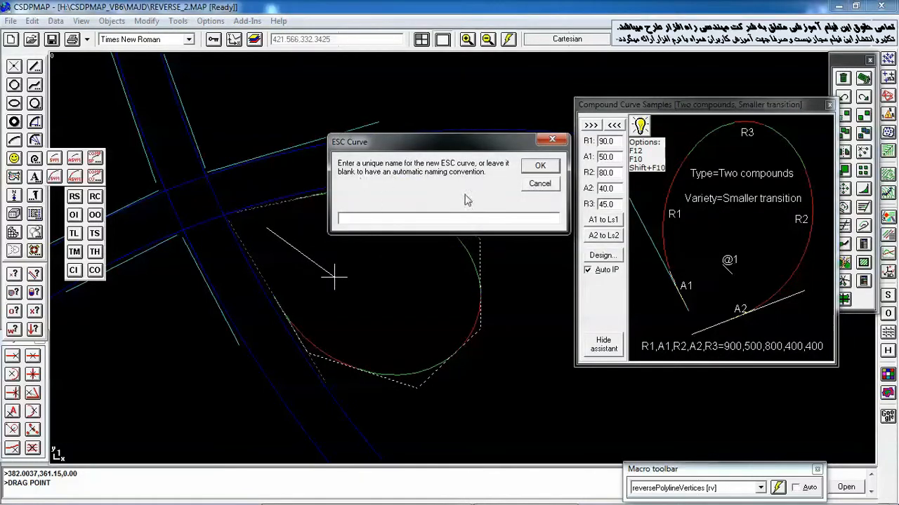
left_click(536, 185)
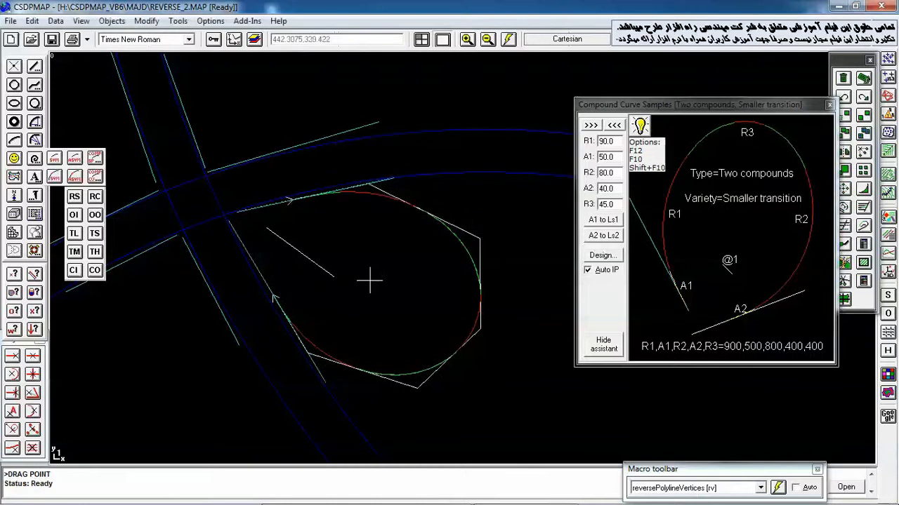
Delete the loop's two outer transition spirals, where its 90 and 80 radius arcs join the straight green lines
middle_click_drag(368, 276, 346, 237)
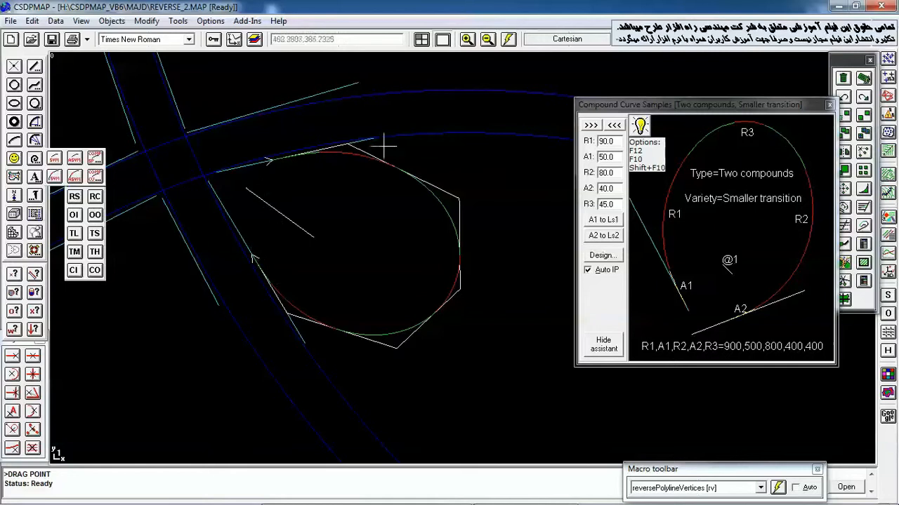
middle_click_drag(349, 198, 397, 241)
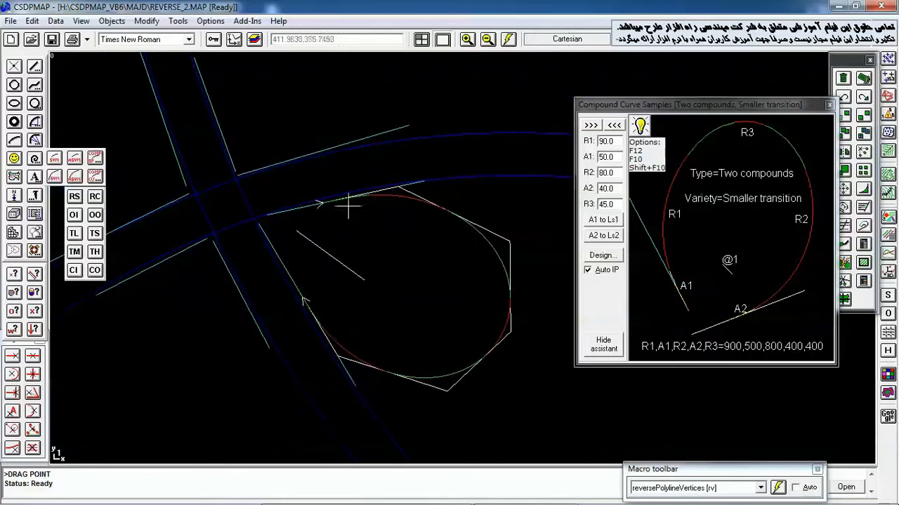
scroll(348, 204, "up", 3)
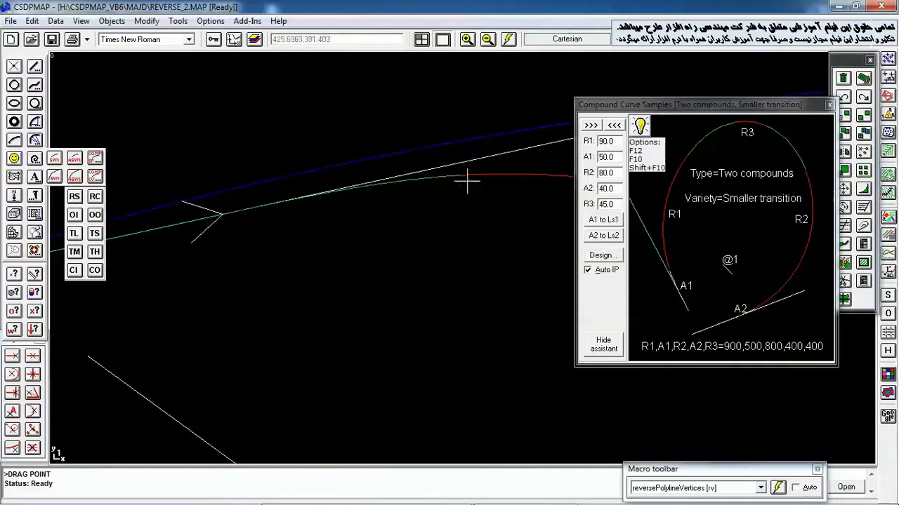
scroll(410, 215, "down", 3)
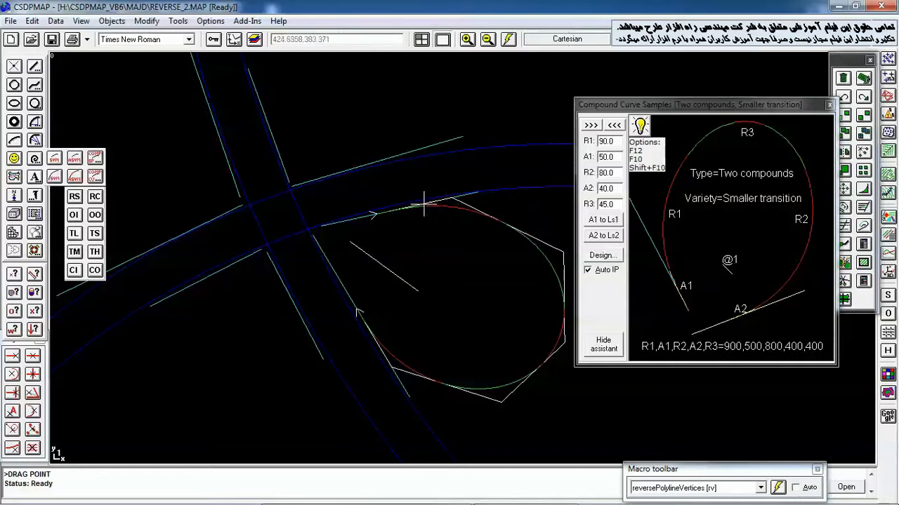
scroll(420, 202, "up", 2)
scroll(429, 231, "down", 2)
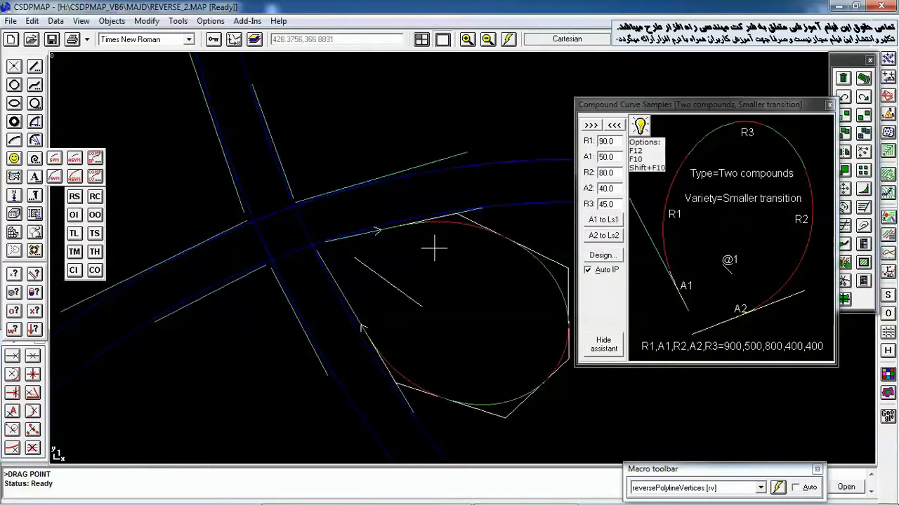
scroll(413, 233, "up", 3)
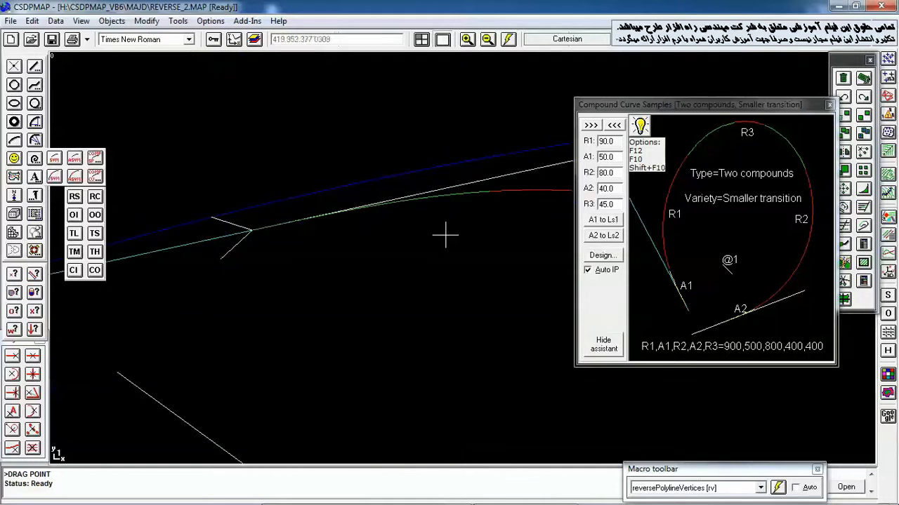
key("Delete")
left_click(466, 195)
scroll(414, 263, "down", 3)
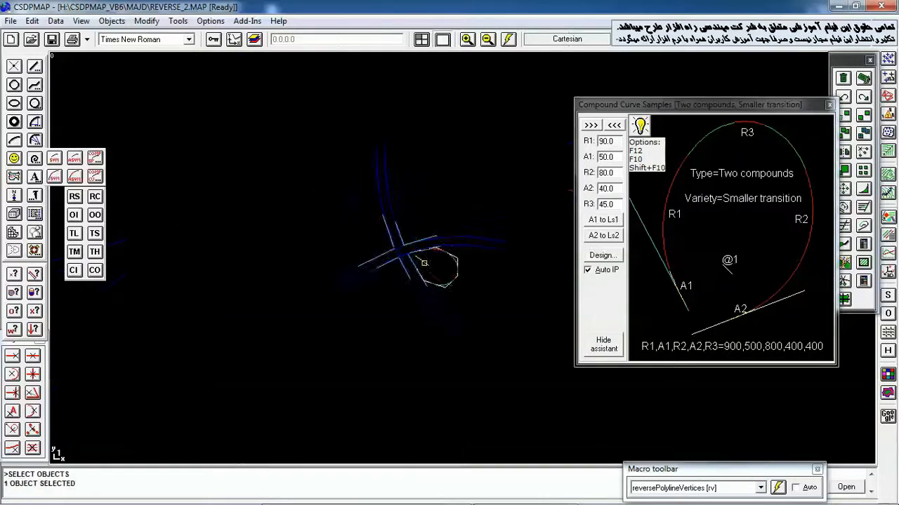
scroll(413, 277, "up", 2)
scroll(413, 277, "up", 3)
left_click(360, 252)
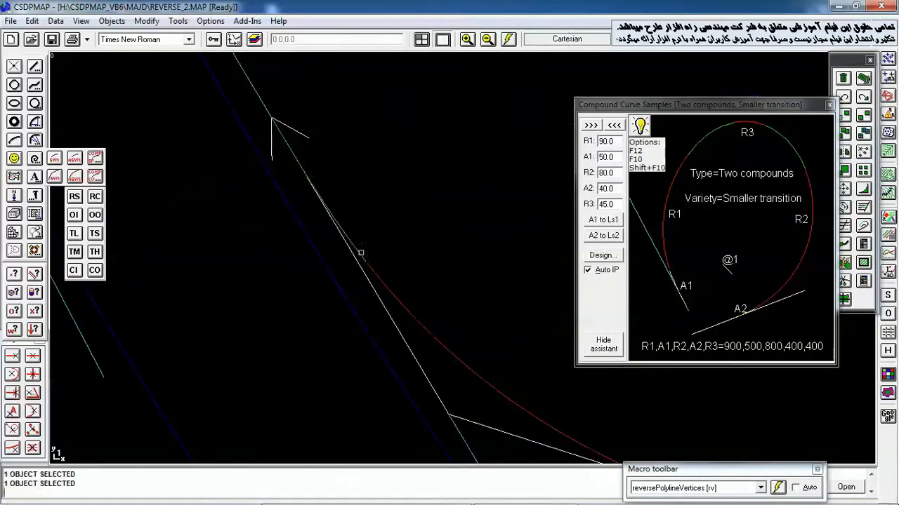
right_click(381, 235)
scroll(426, 237, "down", 4)
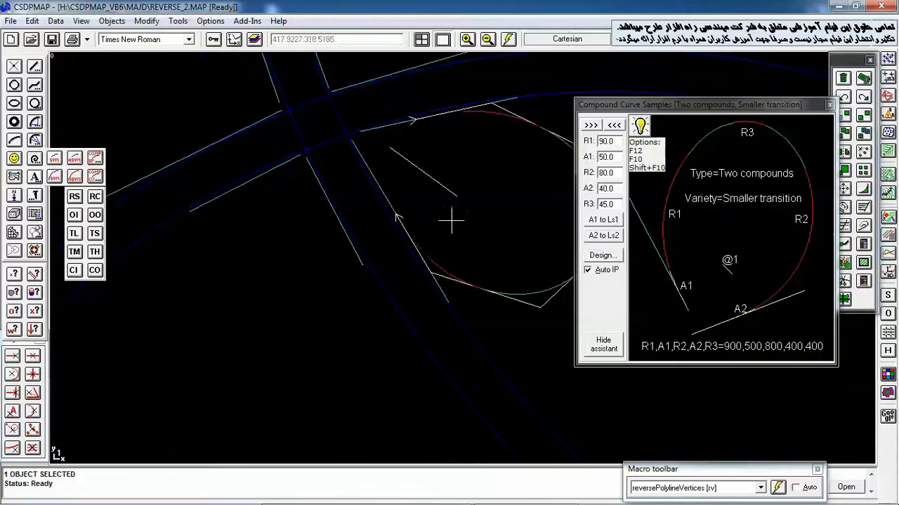
Switch the compound curve sample to the One compound, Inward type
middle_click_drag(452, 221, 348, 245)
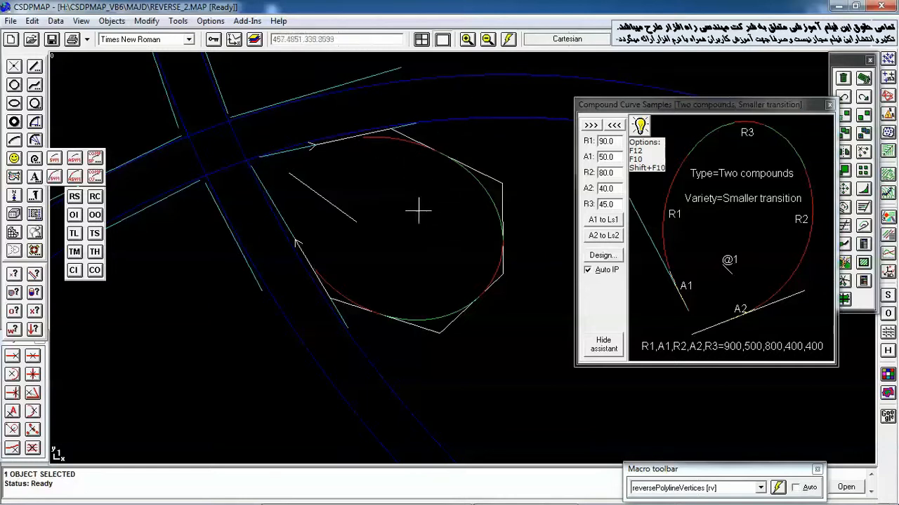
left_click(613, 126)
left_click(612, 127)
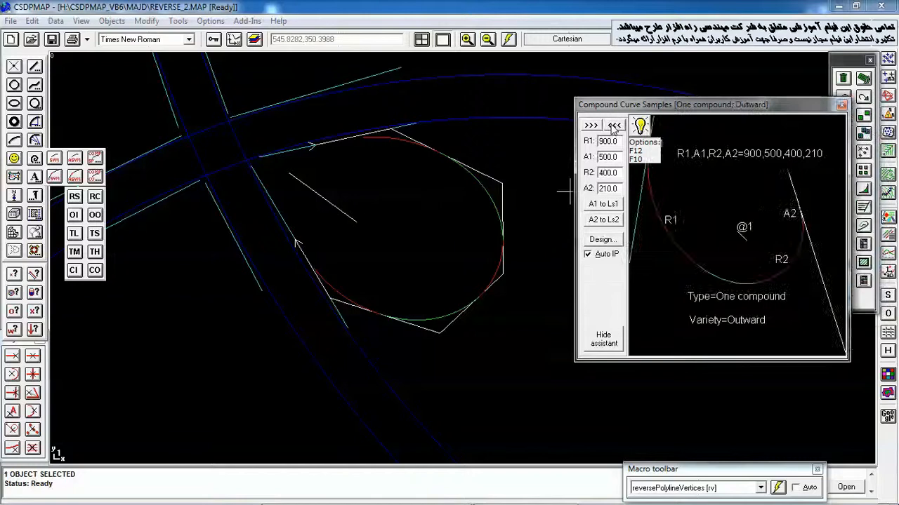
left_click(612, 126)
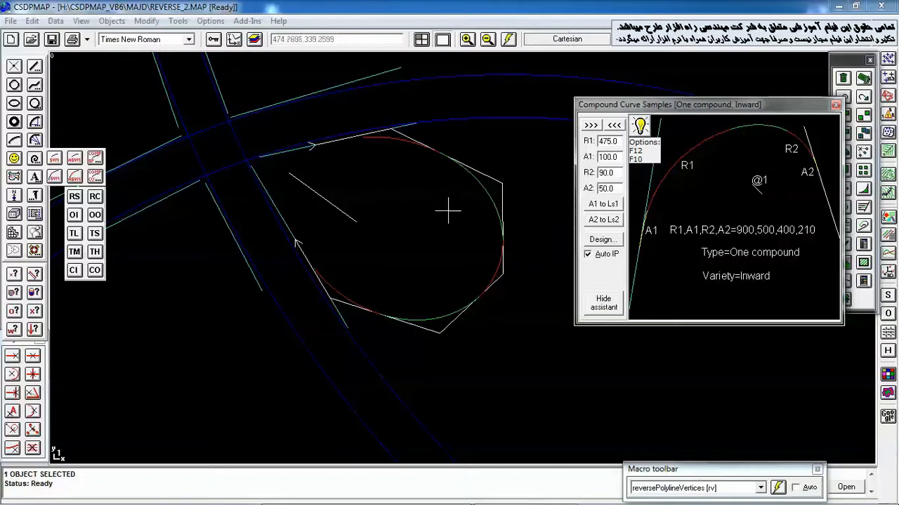
Create an inward one-compound curve joining the loop's upper red arc to the adjacent blue road edge, leaving its name blank
left_click(601, 240)
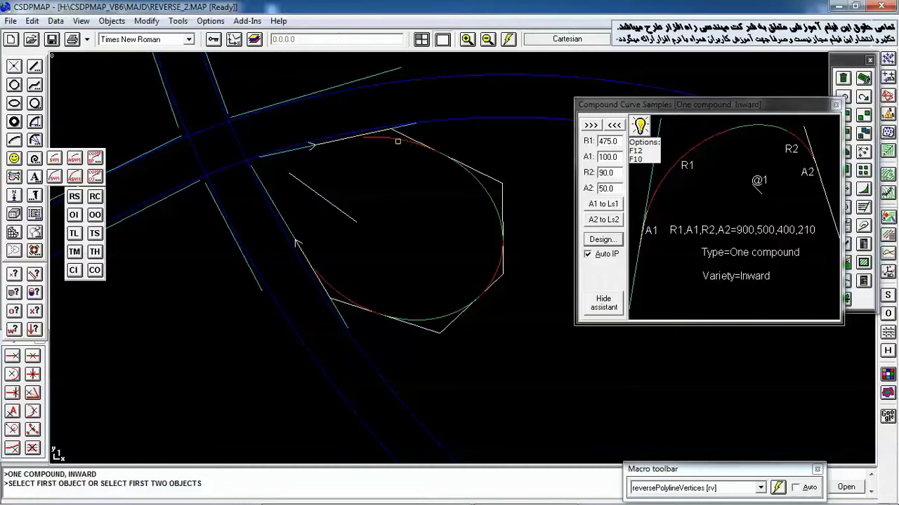
left_click(395, 141)
left_click(441, 124)
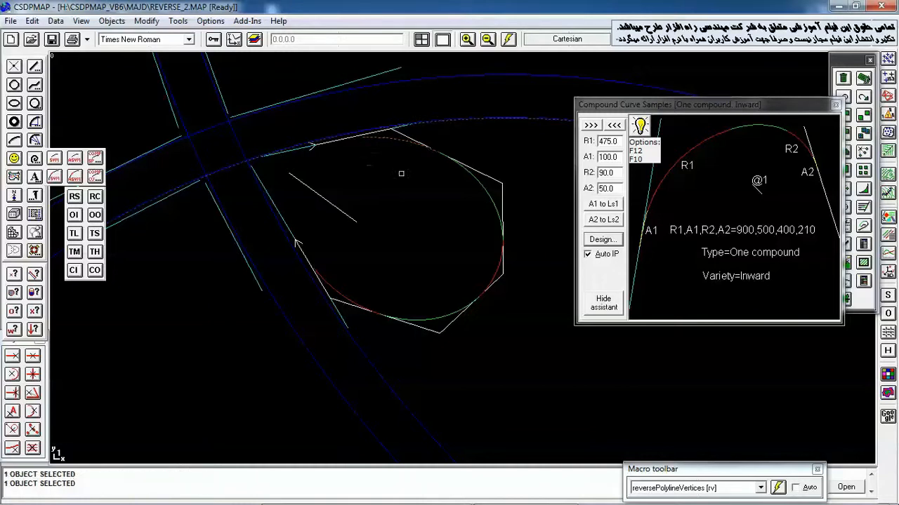
left_click(350, 156)
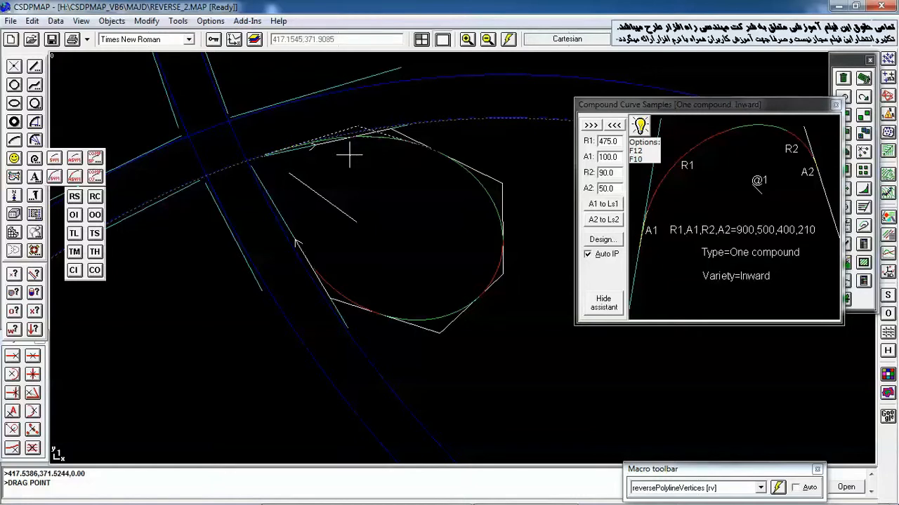
left_click(349, 156)
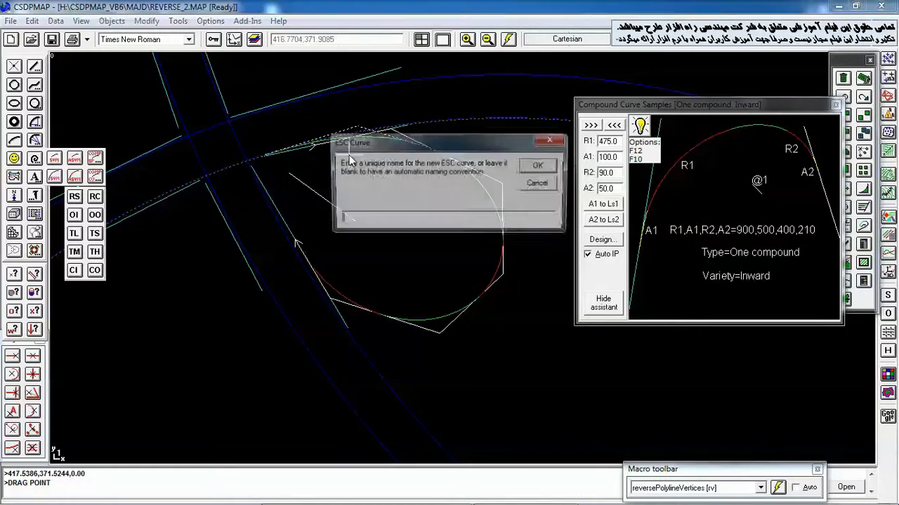
left_click(531, 187)
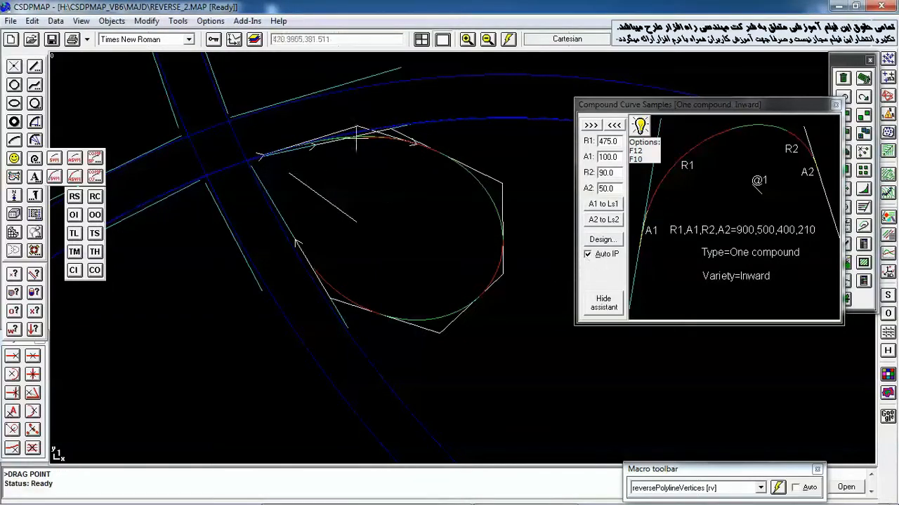
Create an inward one-compound curve joining the loop's lower red arc to the adjacent blue road edge, leaving its name blank
scroll(377, 138, "up", 2)
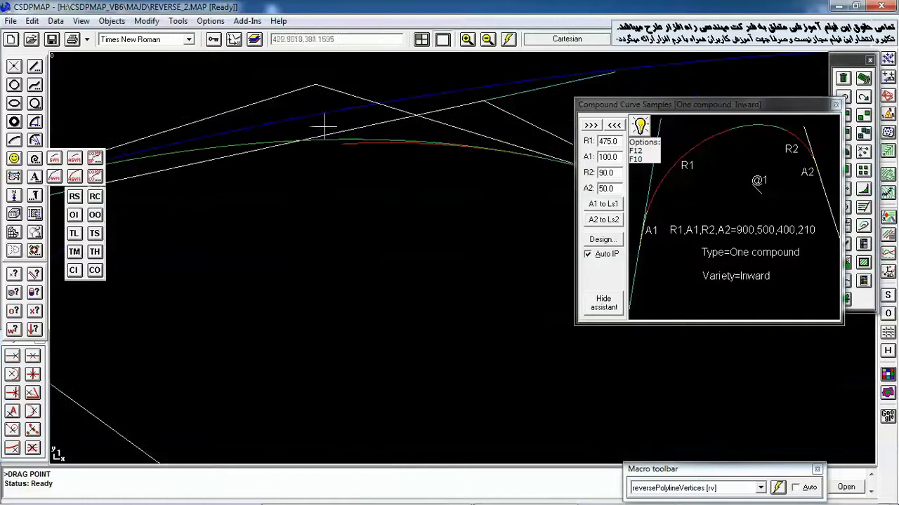
scroll(407, 184, "down", 2)
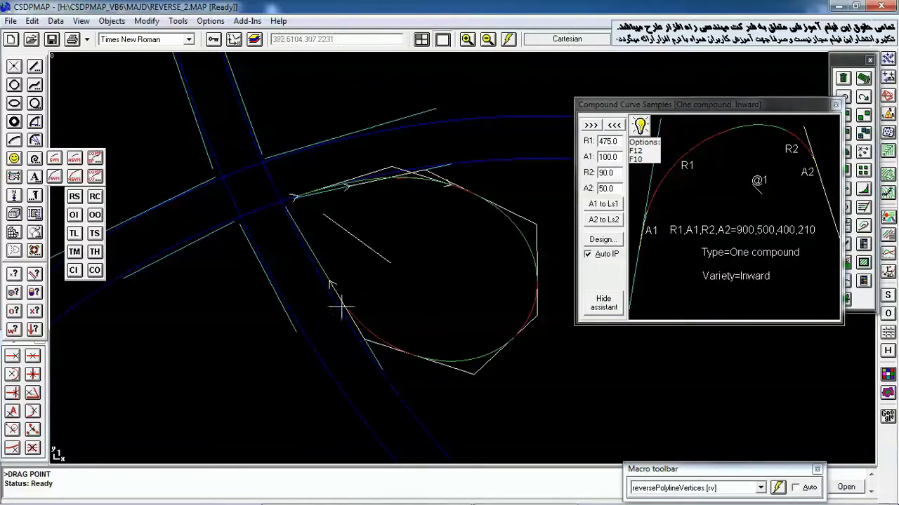
left_click(601, 239)
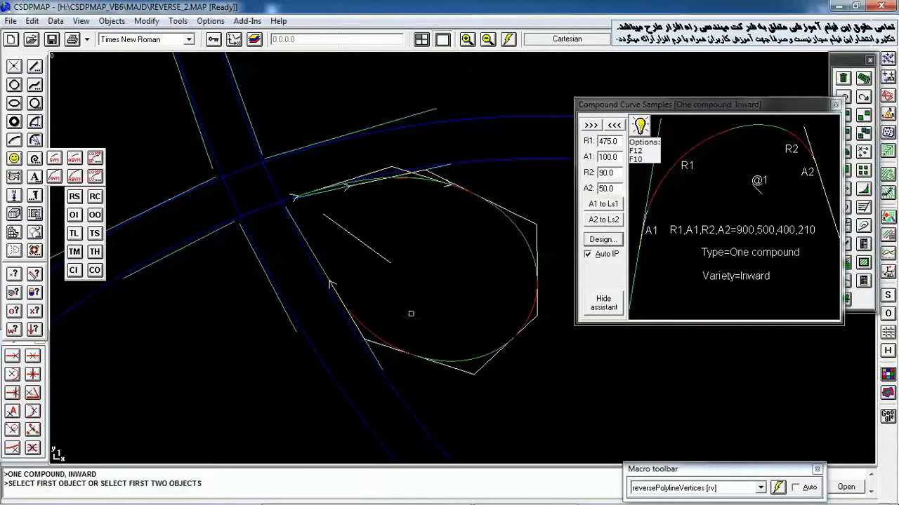
left_click(371, 329)
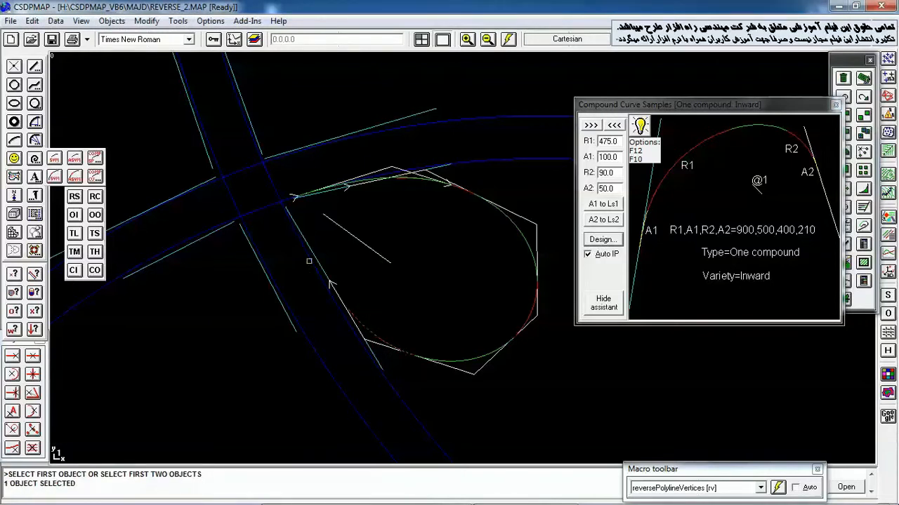
left_click(311, 262)
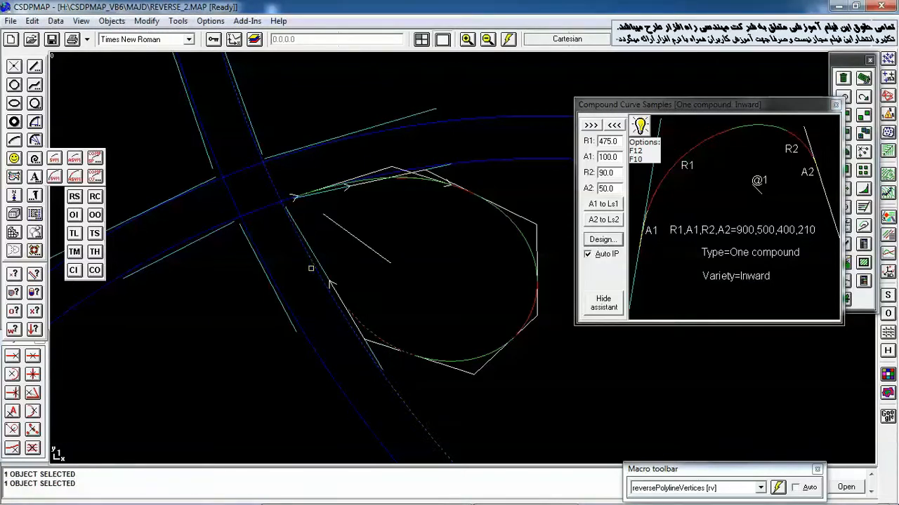
left_click(357, 292)
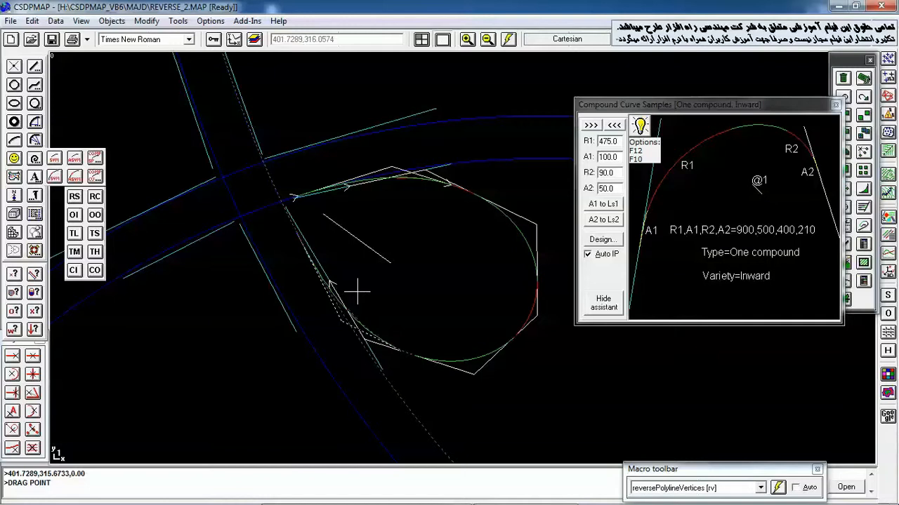
left_click(357, 292)
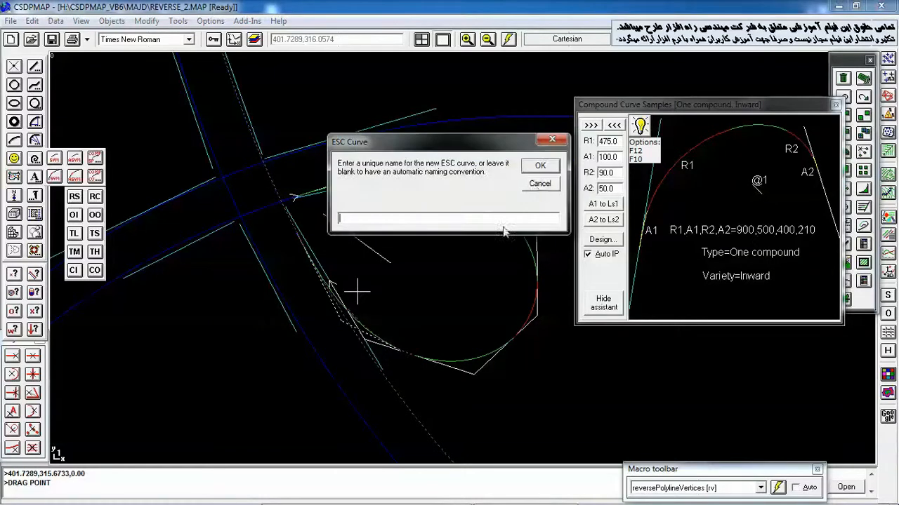
left_click(535, 186)
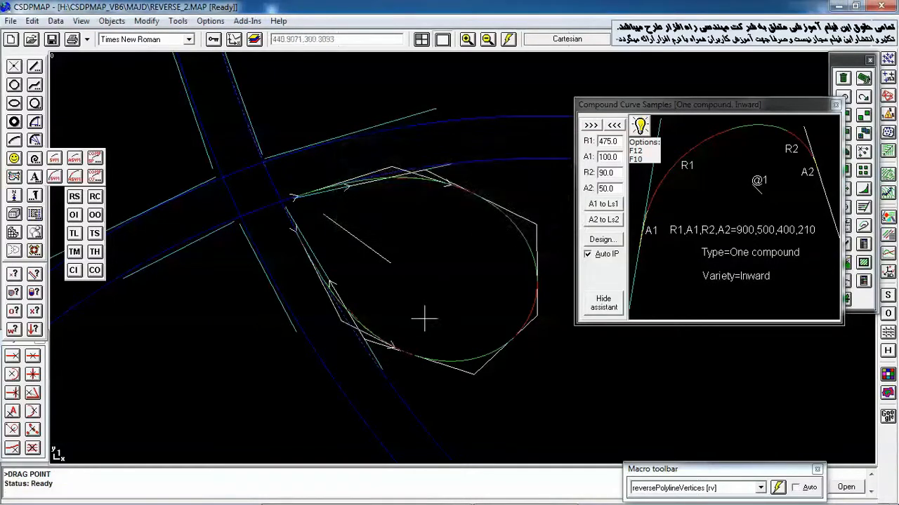
Draw a two-segment helper line across the lower red arc, with its middle vertex snapped to the end of the new connecting curve
middle_click_drag(412, 301, 411, 241)
scroll(337, 252, "up", 3)
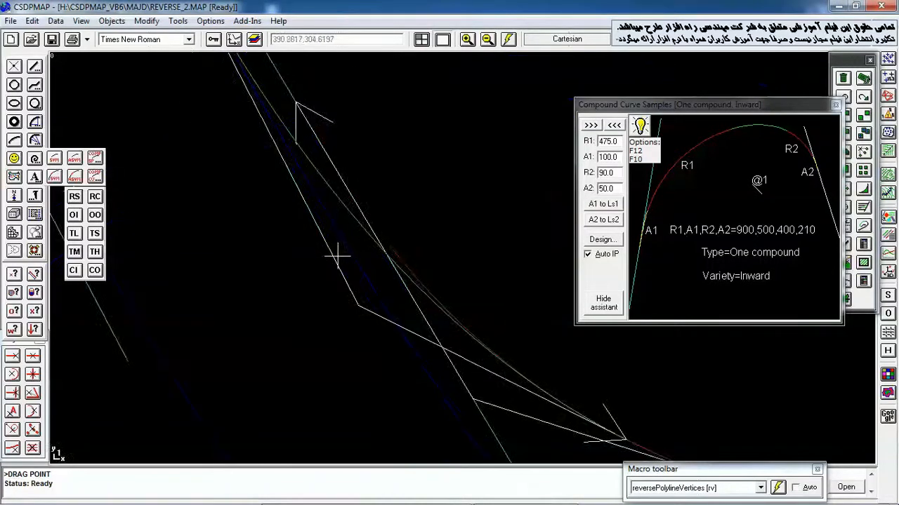
middle_click_drag(373, 209, 368, 262)
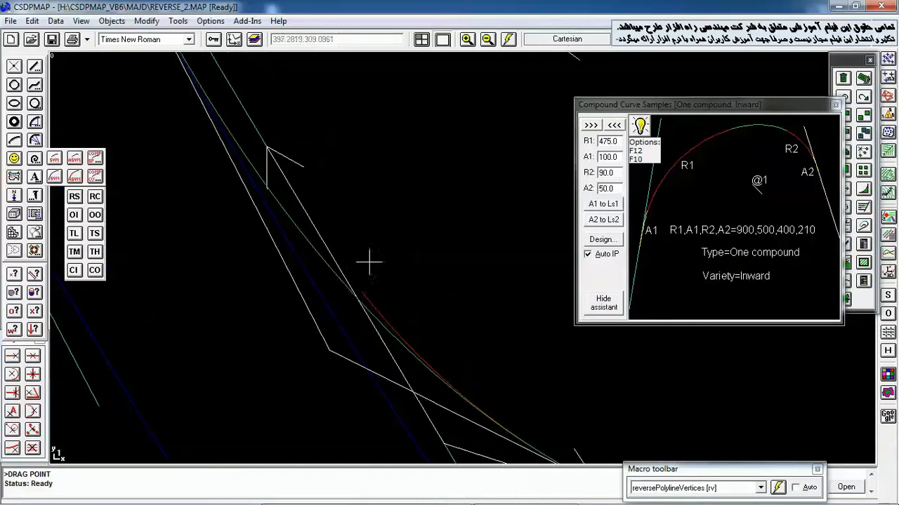
middle_click_drag(425, 331, 306, 181)
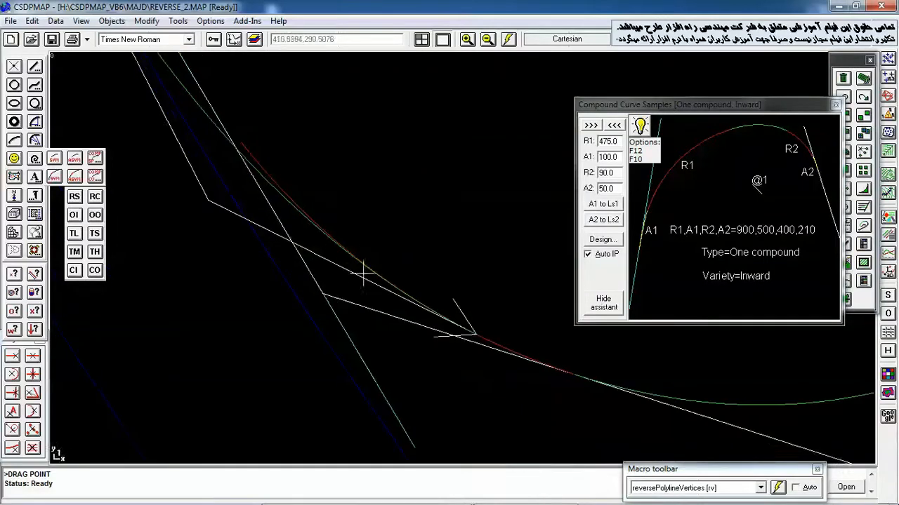
middle_click_drag(421, 273, 308, 233)
scroll(343, 229, "down", 3)
scroll(355, 242, "up", 3)
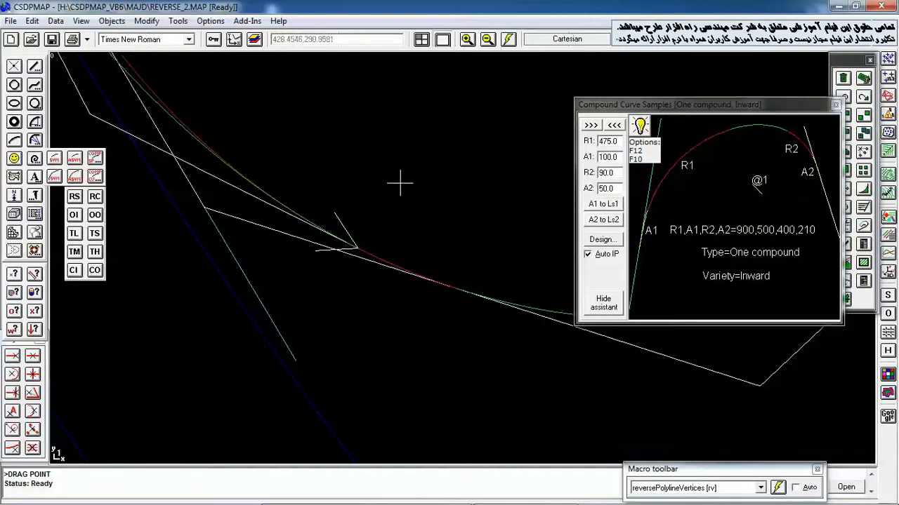
type("L")
key("Return")
left_click(348, 355)
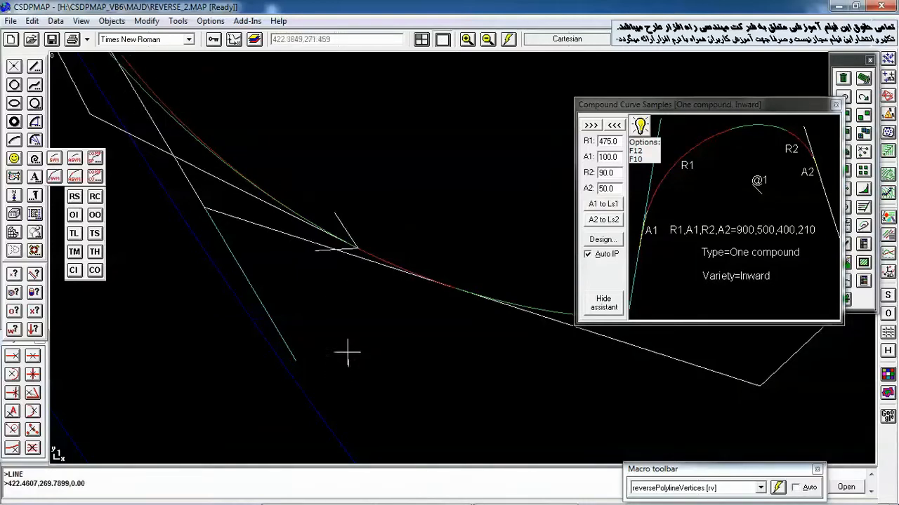
right_click(344, 292)
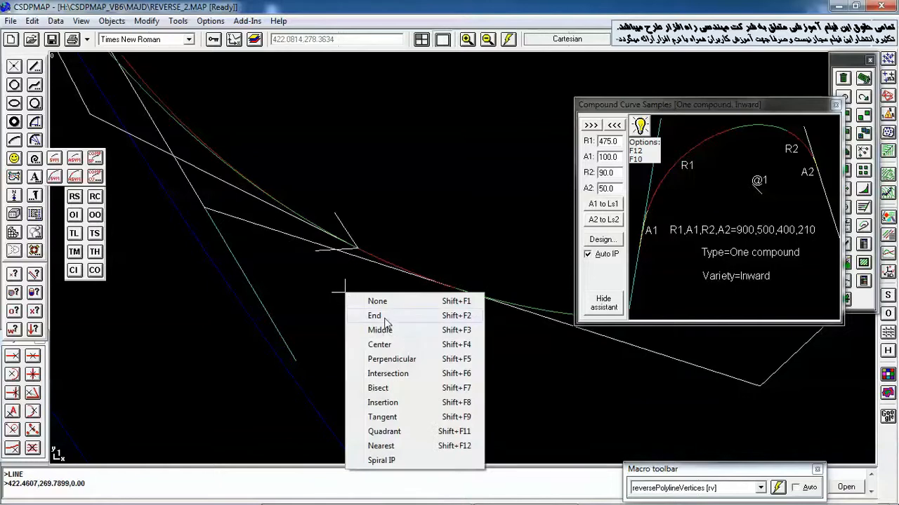
left_click(372, 316)
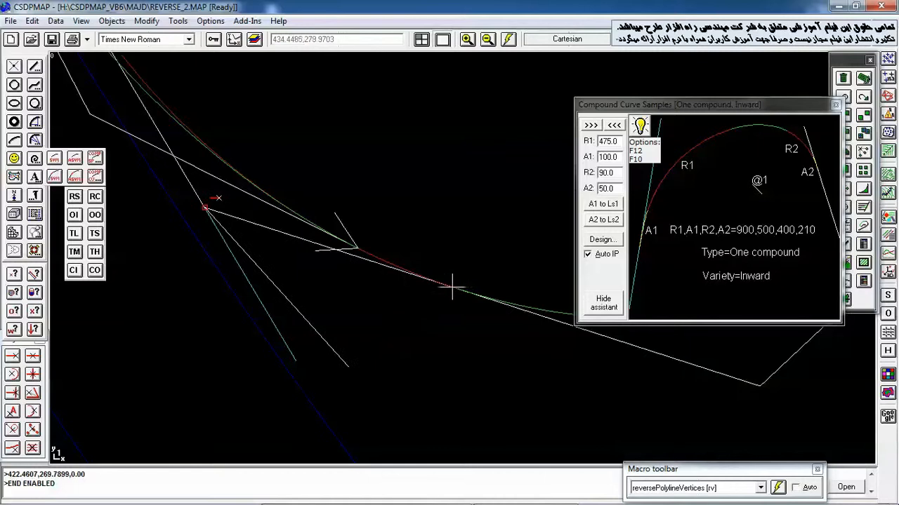
left_click(356, 250)
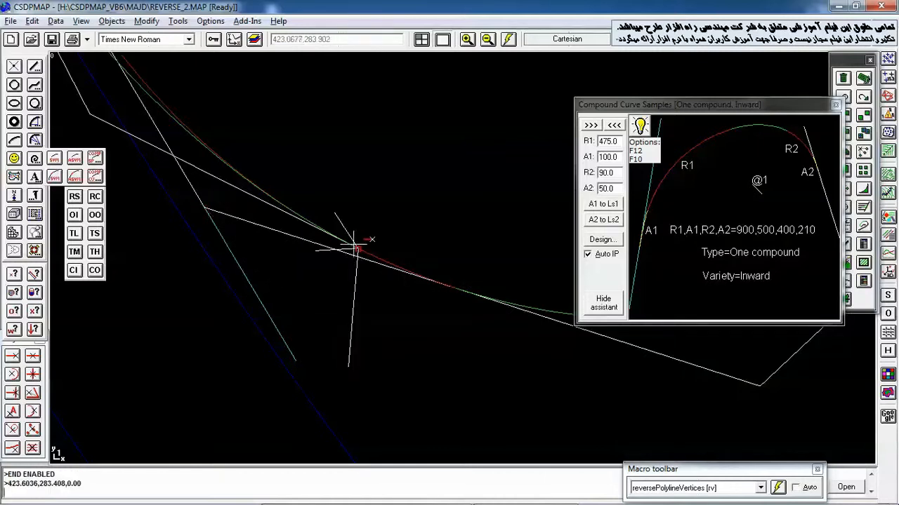
left_click(405, 152)
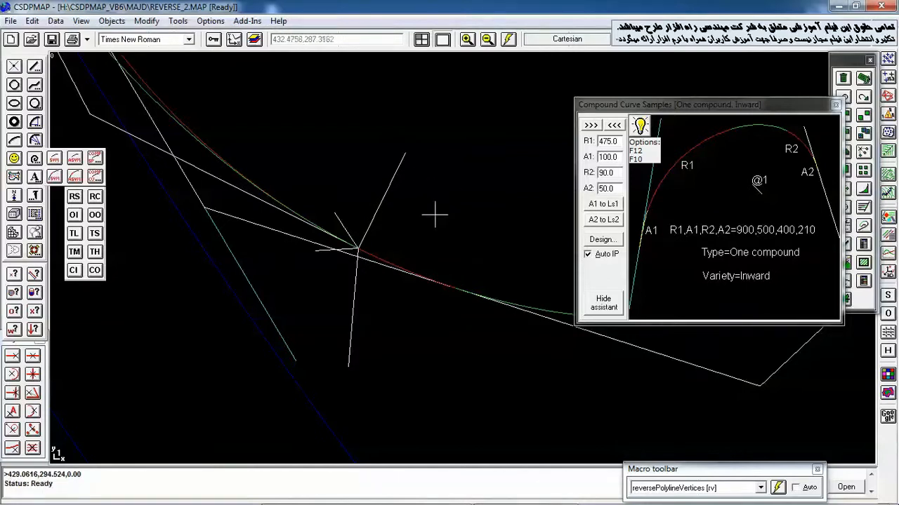
Trim the lower red arc's overlapping portion beside the connecting curve, using the helper lines as boundary
type("tr")
key("Return")
left_click(389, 183)
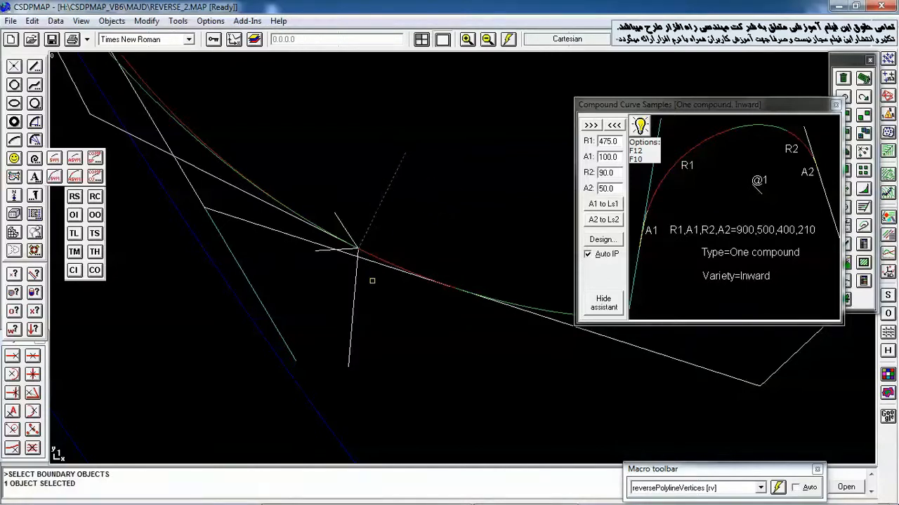
key("Return")
scroll(200, 126, "up", 3)
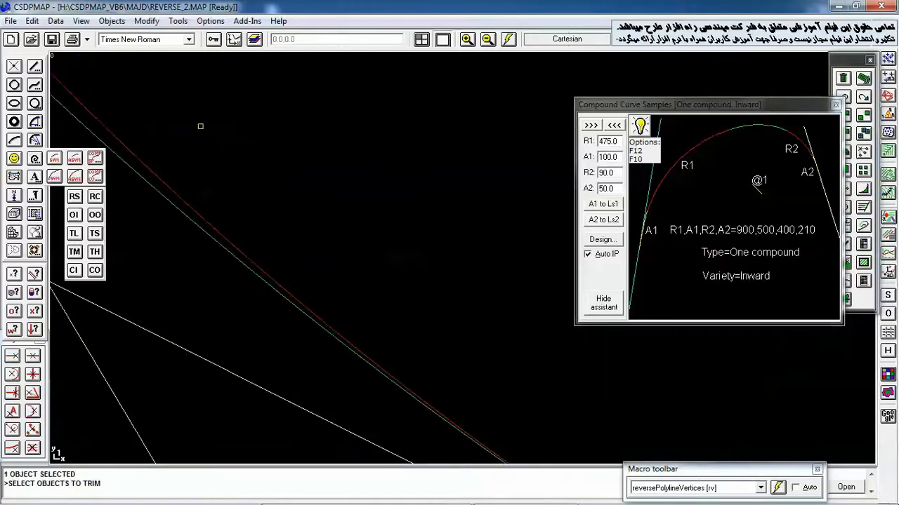
left_click(176, 194)
scroll(293, 200, "down", 3)
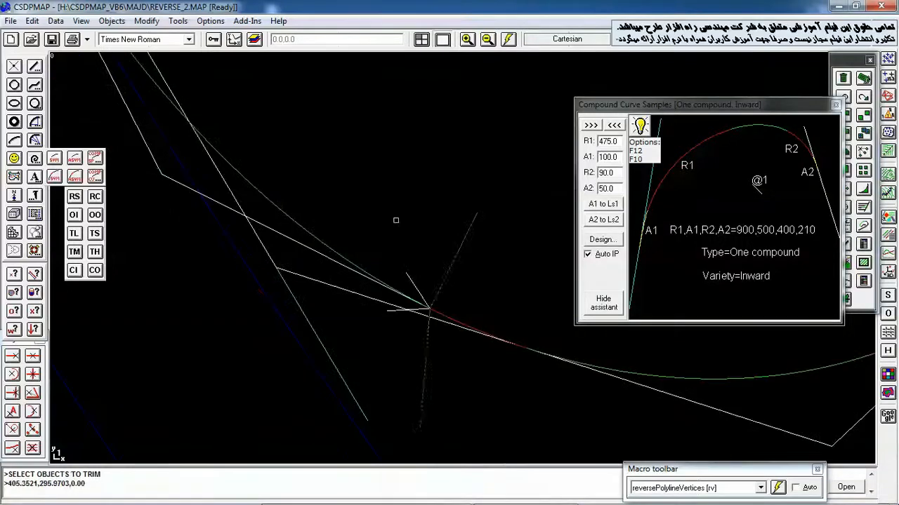
Finish trimming and erase the two helper line segments at the lower junction by reusing the previous selection
key("Return")
key("Delete")
right_click(435, 201)
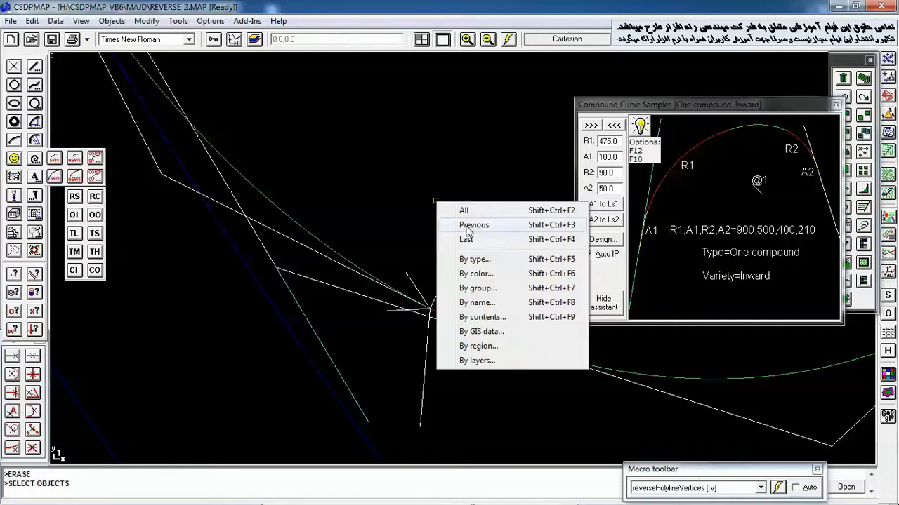
left_click(466, 225)
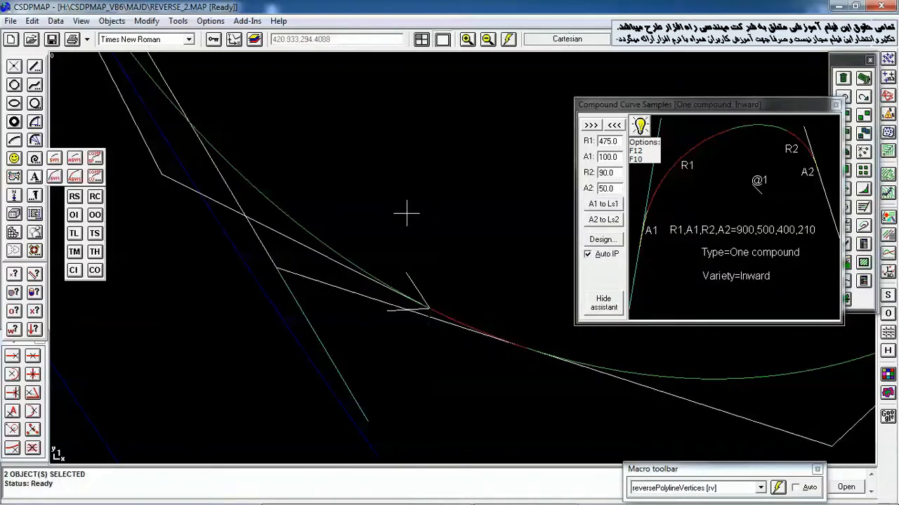
Draw a two-segment helper line across the upper red arc, with its middle vertex at the end of the upper connecting curve
middle_click_drag(417, 128, 401, 275)
scroll(402, 272, "down", 3)
middle_click_drag(440, 178, 380, 252)
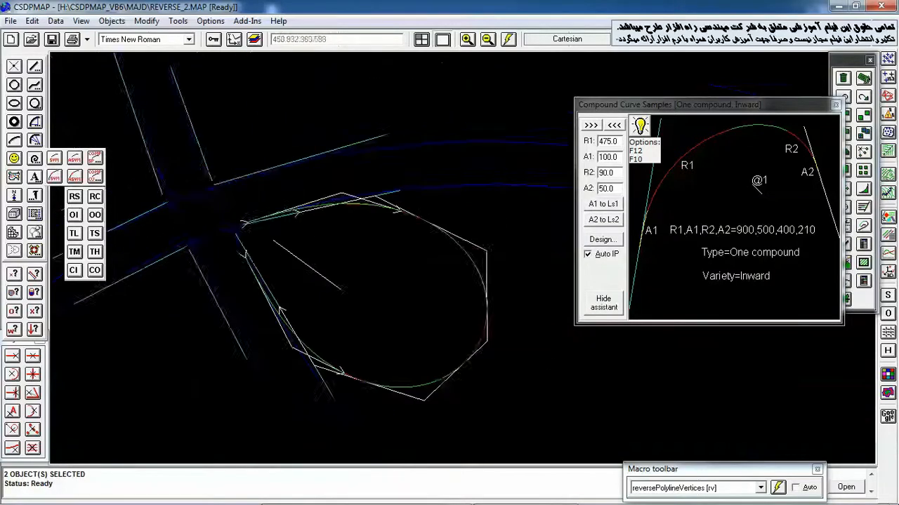
scroll(397, 211, "up", 3)
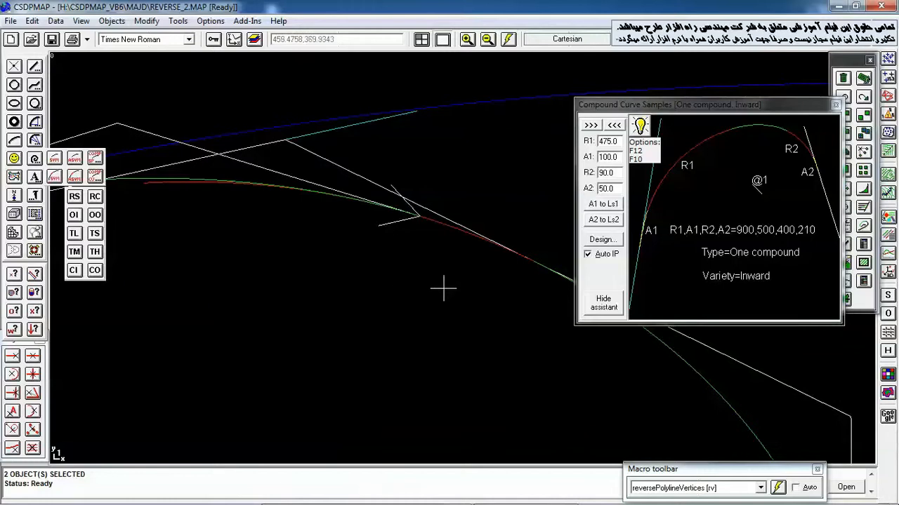
type("l")
key("Return")
left_click(356, 361)
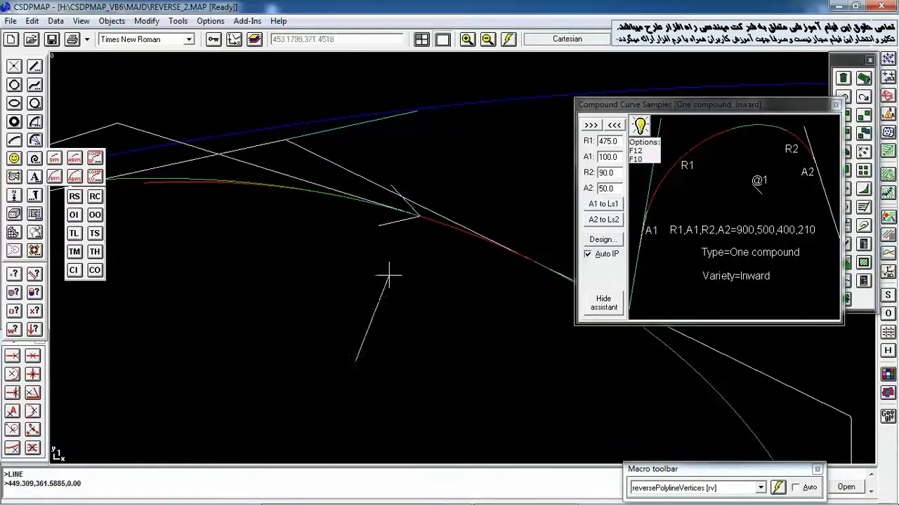
left_click(420, 218)
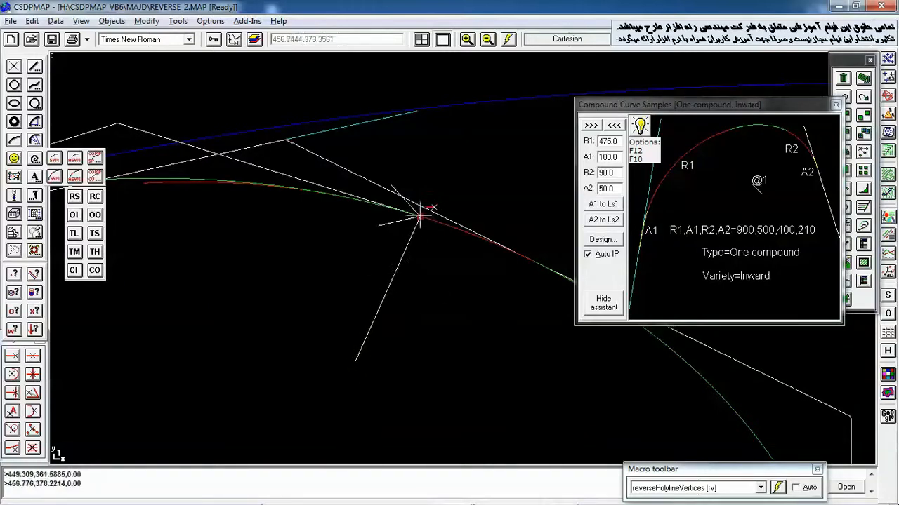
left_click(435, 122)
key("Return")
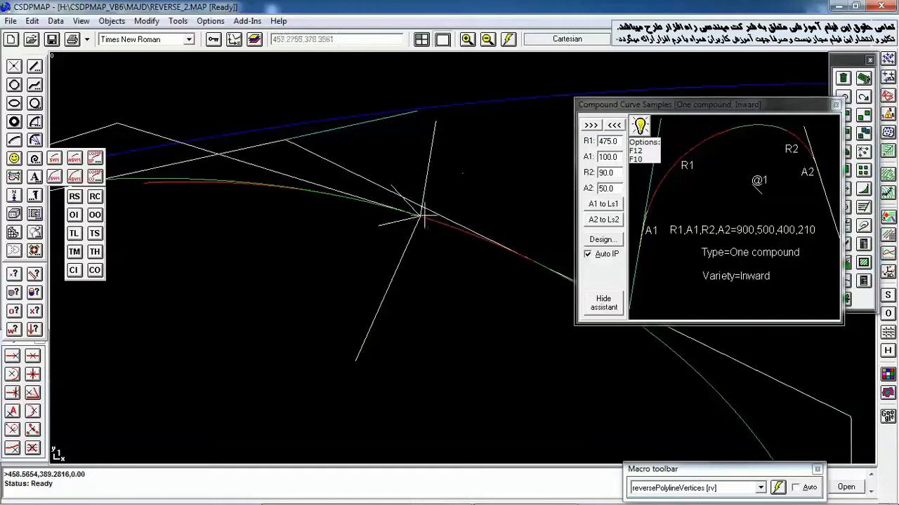
Trim the upper red arc's overlapping portion beside the connecting curve, using both helper line segments as boundaries
type("tr")
key("Return")
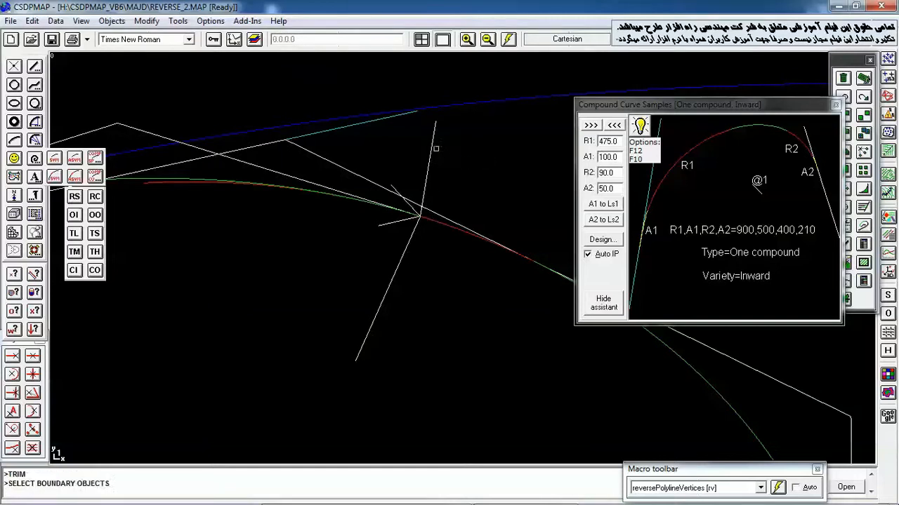
left_click(426, 173)
left_click(402, 243)
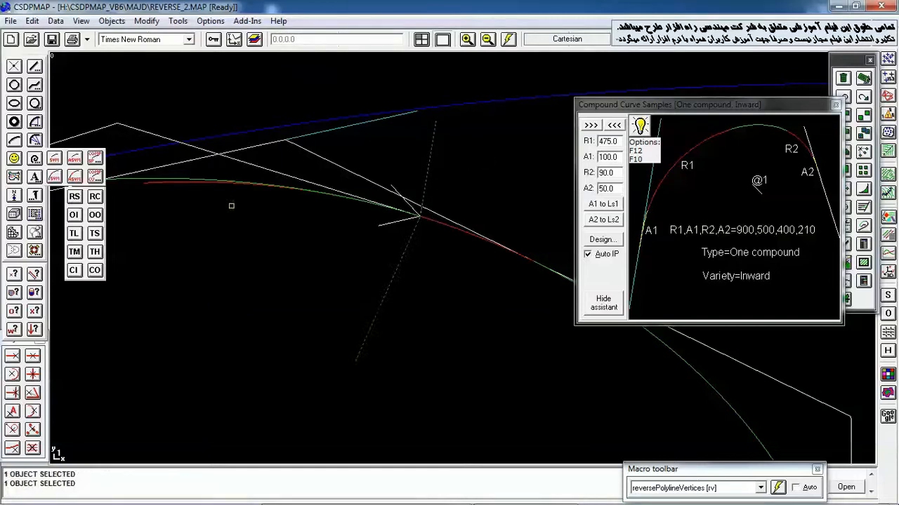
key("Return")
scroll(200, 193, "up", 3)
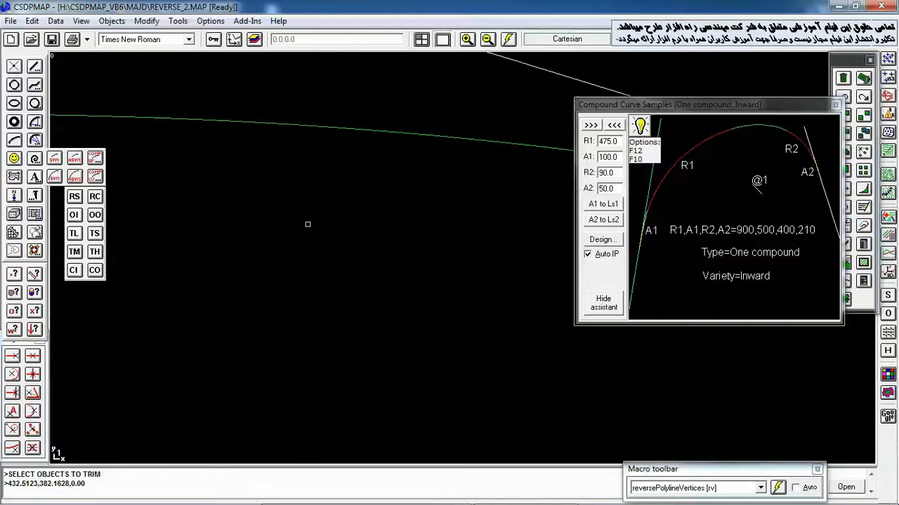
scroll(309, 228, "down", 3)
key("Escape")
Erase the two helper line segments at the upper junction by reusing the previous selection
type("e")
key("Return")
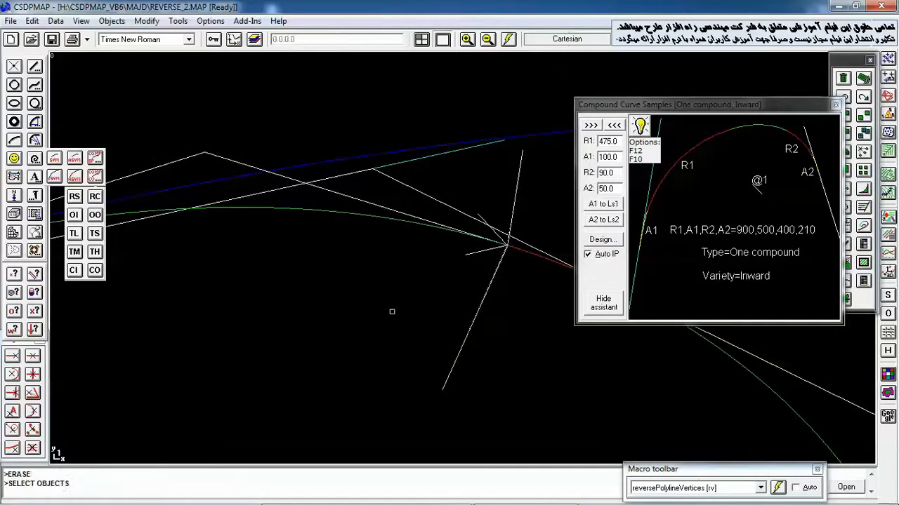
right_click(384, 267)
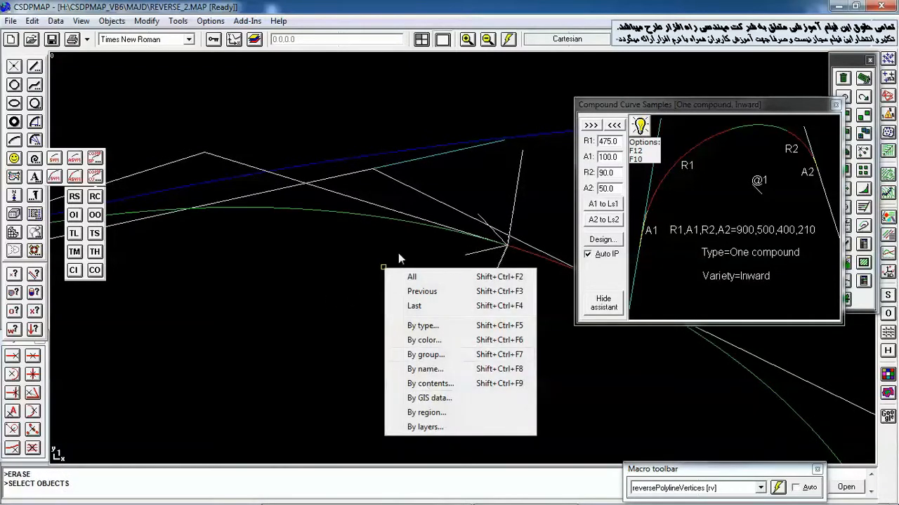
left_click(420, 291)
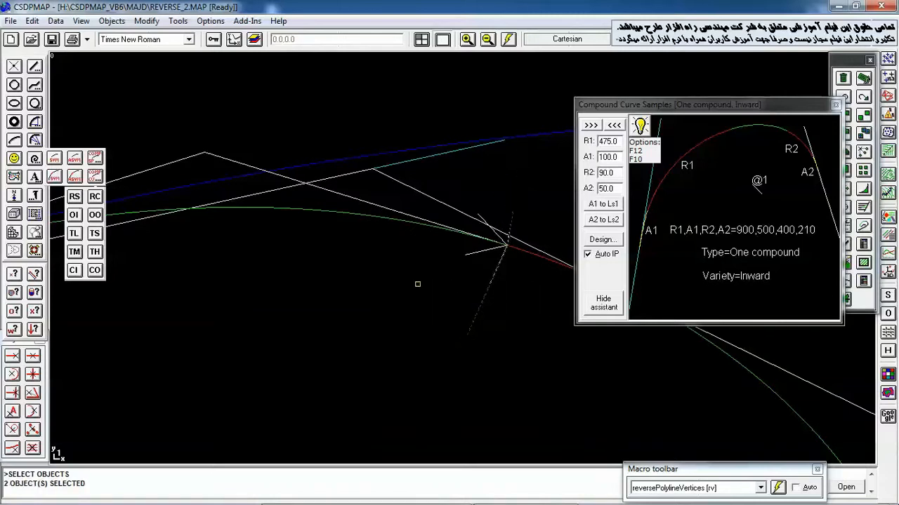
key("Return")
scroll(414, 289, "down", 5)
middle_click_drag(413, 302, 374, 224)
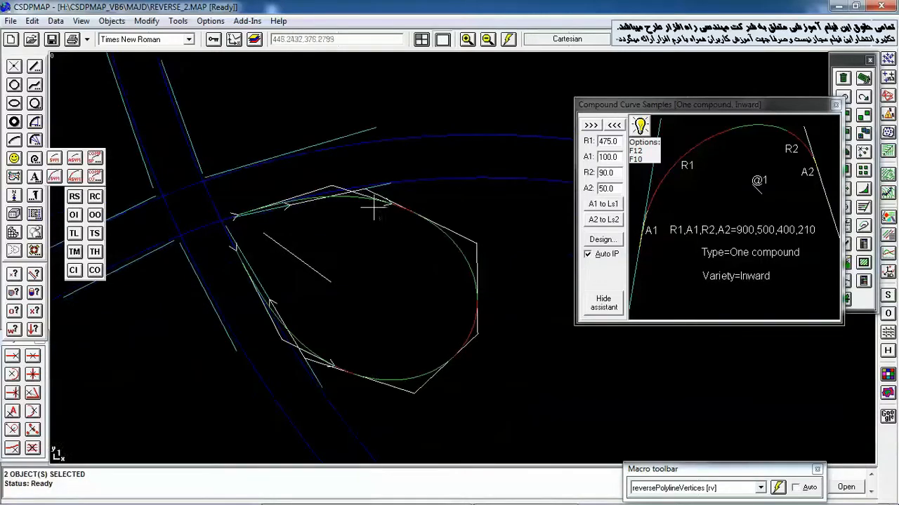
scroll(374, 209, "up", 2)
scroll(309, 233, "up", 2)
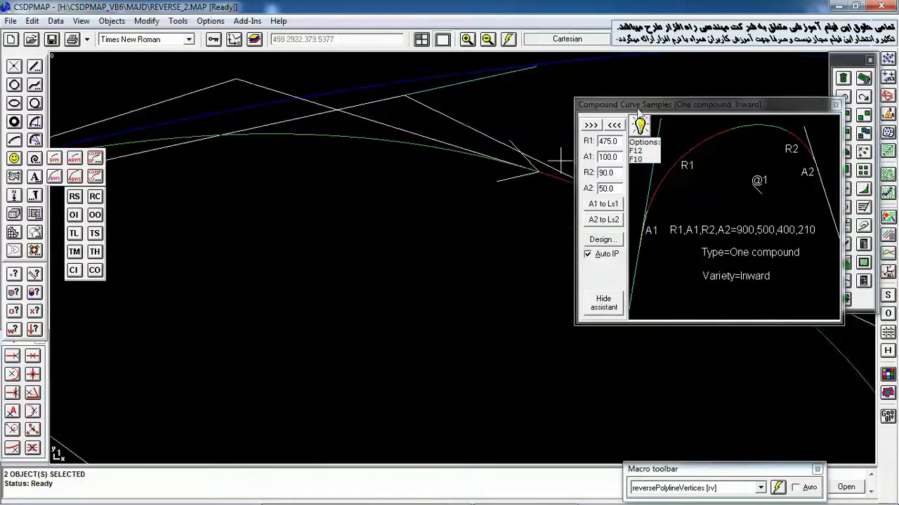
Check the radius of the curved road's inner blue edge arc in its object properties
scroll(377, 245, "up", 2)
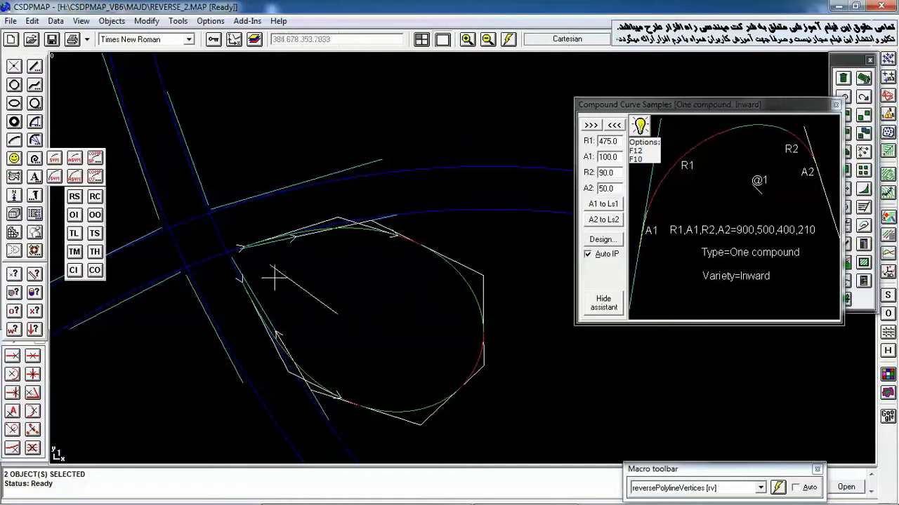
scroll(348, 295, "down", 2)
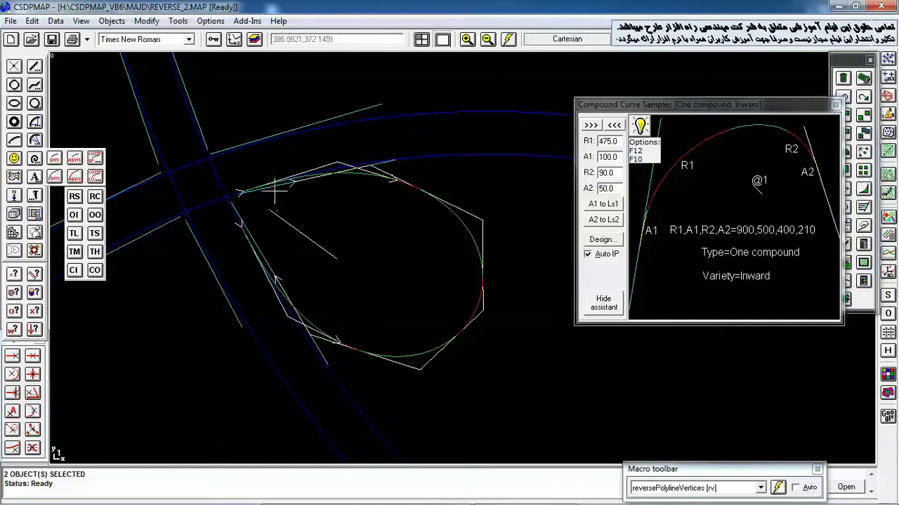
scroll(267, 187, "up", 2)
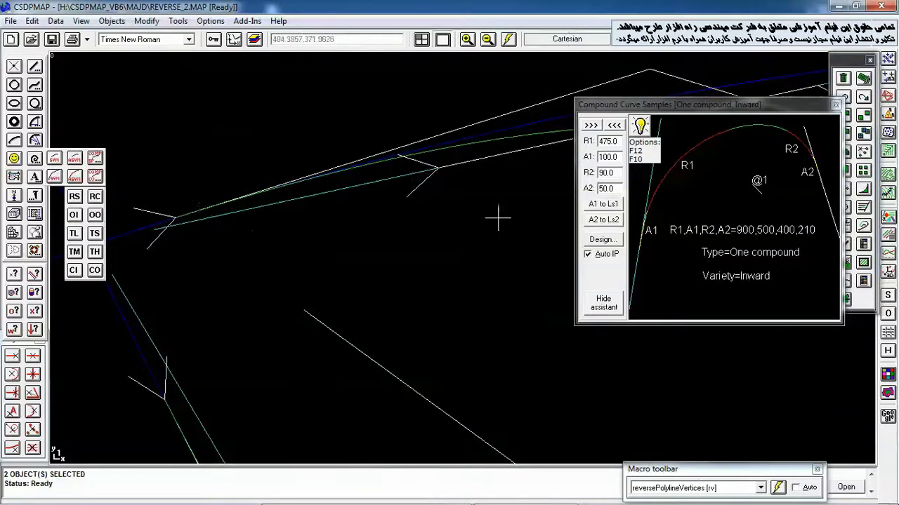
middle_click_drag(484, 218, 356, 232)
scroll(393, 225, "down", 2)
middle_click_drag(476, 245, 367, 236)
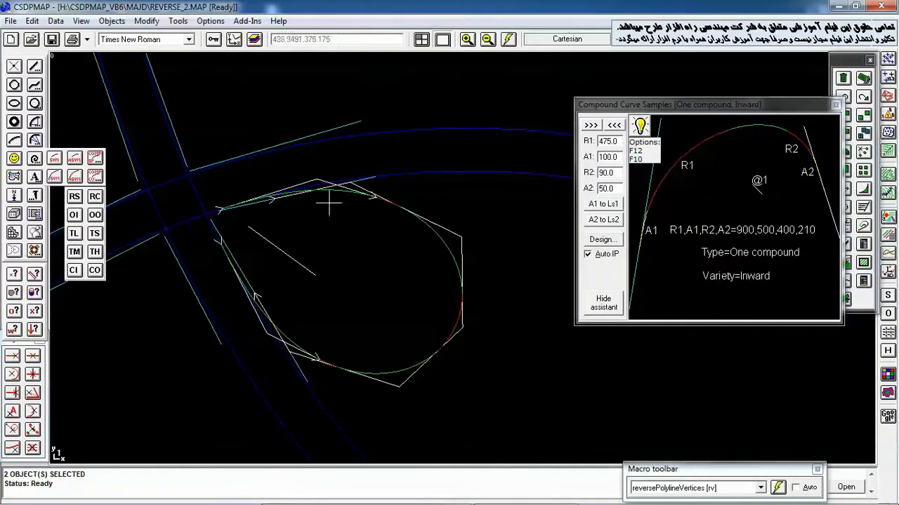
right_click(451, 202)
left_click(402, 175)
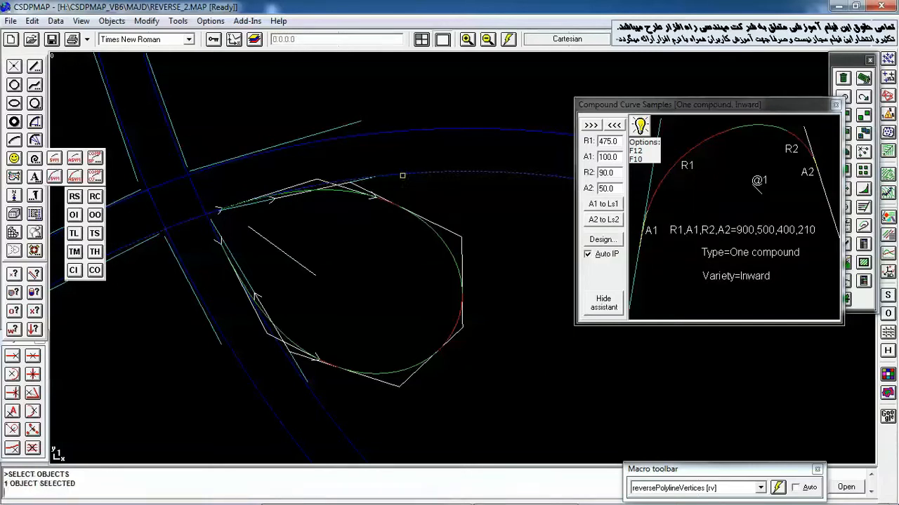
right_click(358, 196)
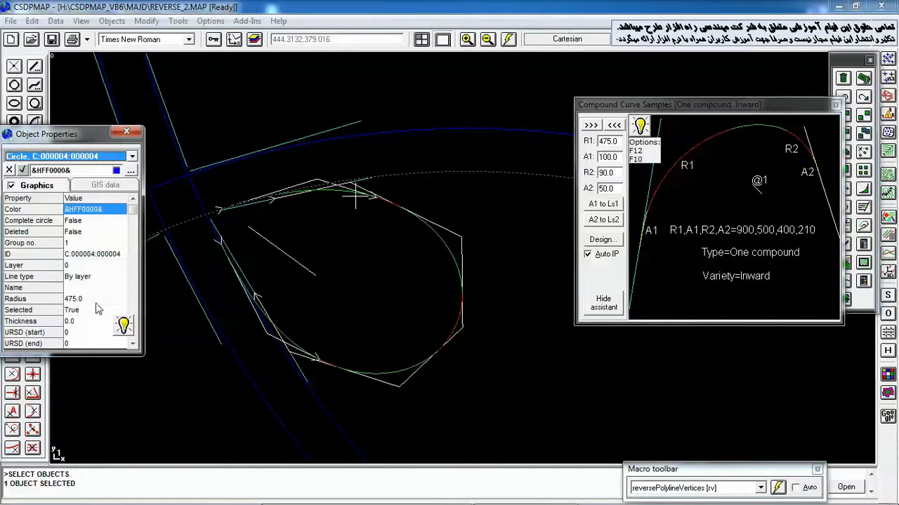
left_click(126, 132)
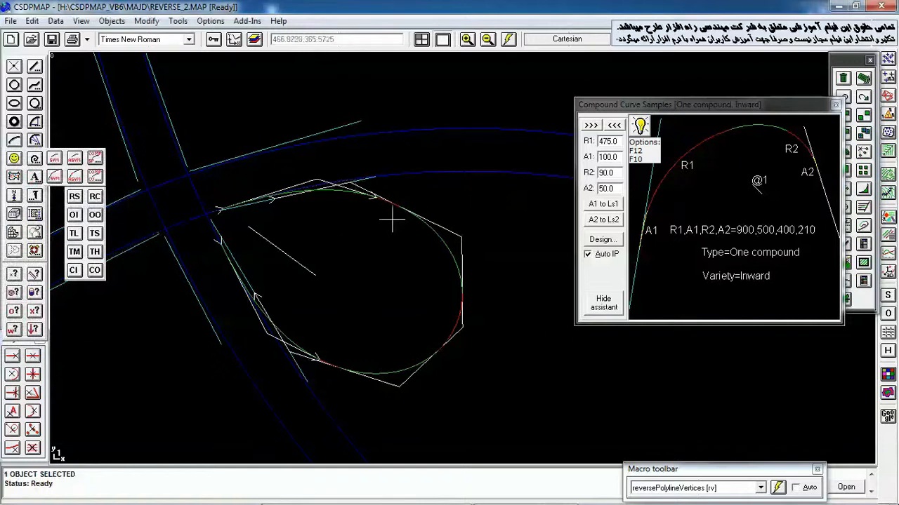
Switch the compound curve sample to the Two compounds type with the Smaller transition variety
scroll(387, 207, "up", 3)
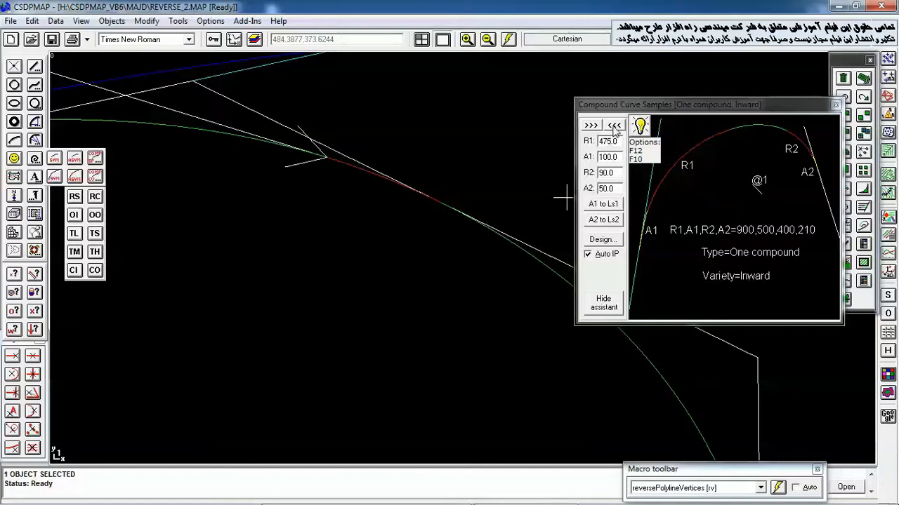
left_click(587, 128)
left_click(587, 129)
left_click(586, 130)
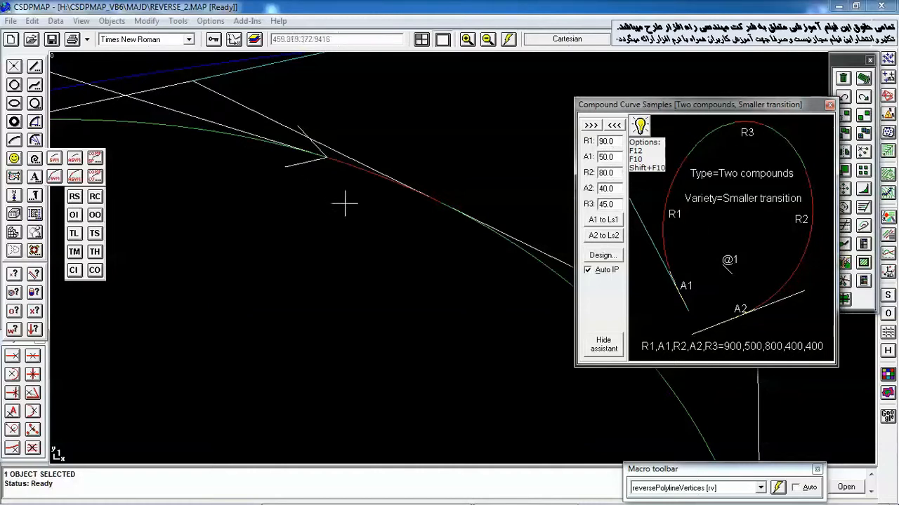
Check the radius of the trimmed red arc at the upper junction in its object properties
middle_click_drag(356, 202, 332, 241)
right_click(326, 230)
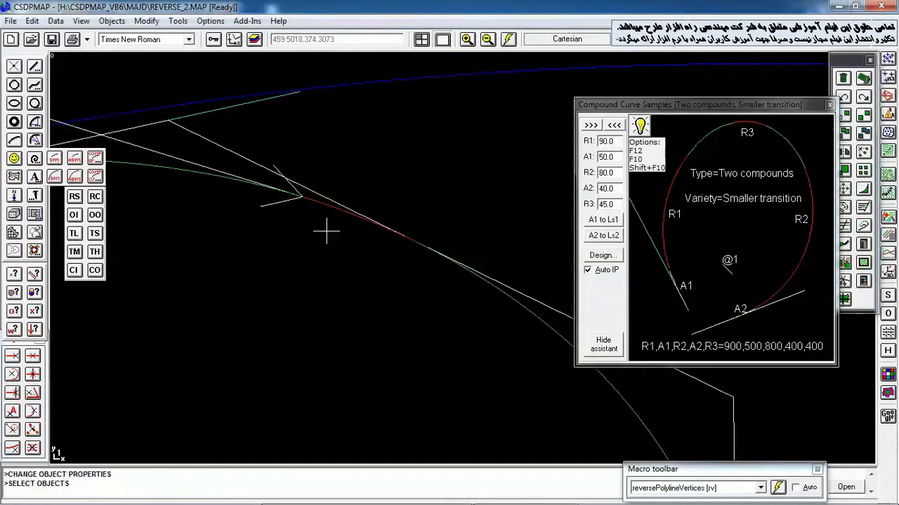
left_click(321, 207)
right_click(311, 219)
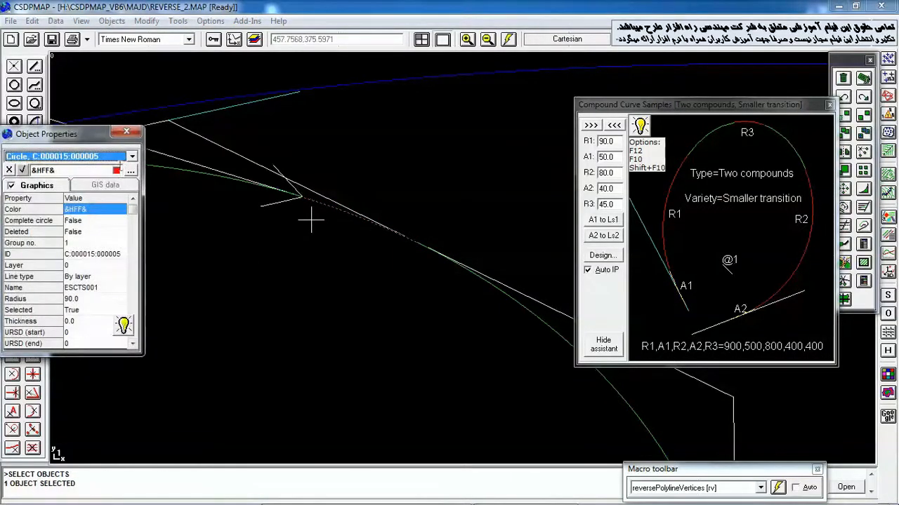
left_click(127, 132)
Check the radius, start radius and spiral parameters of the green connecting spiral at the upper junction in its object properties
scroll(339, 353, "down", 4)
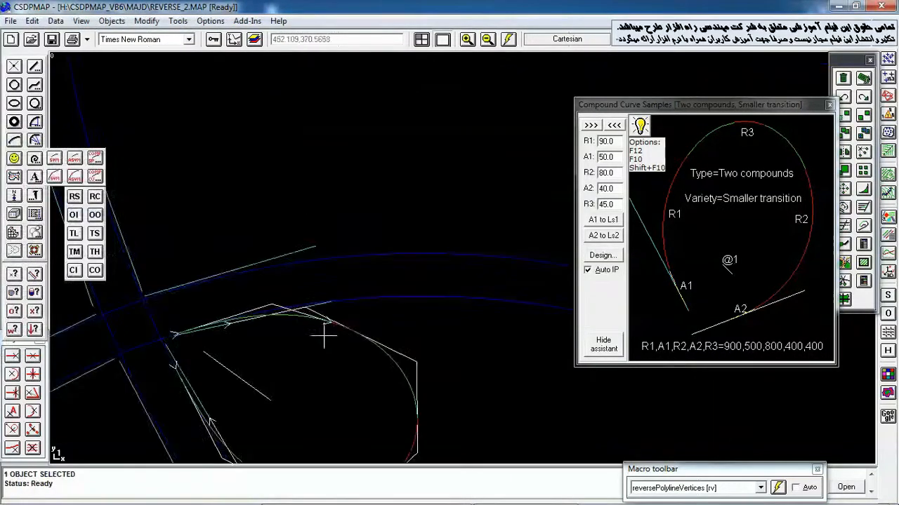
mouse_move(309, 338)
middle_mouse_down()
mouse_move(313, 170)
mouse_move(331, 166)
mouse_move(392, 264)
middle_mouse_up()
scroll(292, 165, "up", 4)
right_click(341, 241)
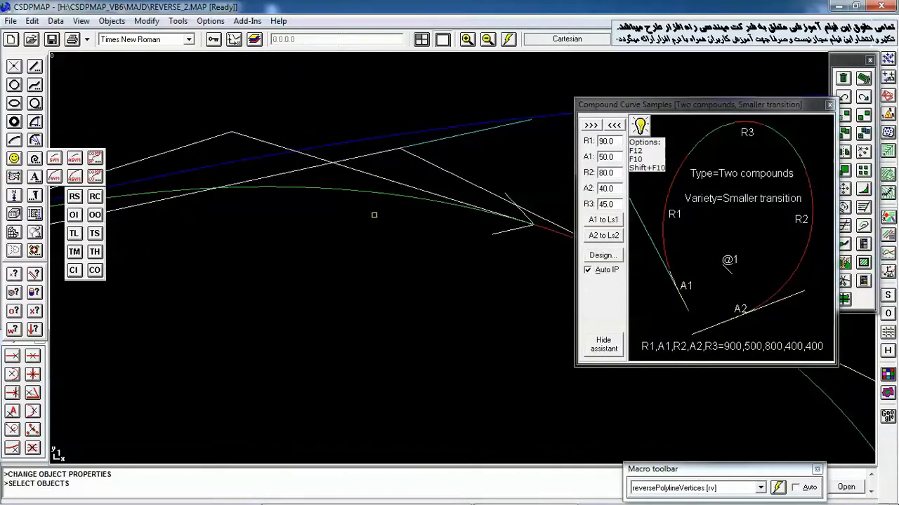
left_click(366, 190)
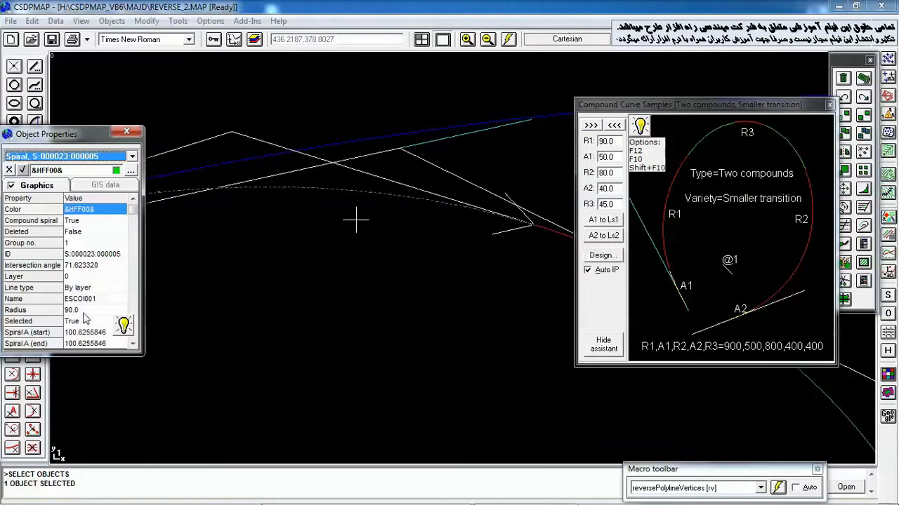
left_click(133, 343)
left_click(133, 343)
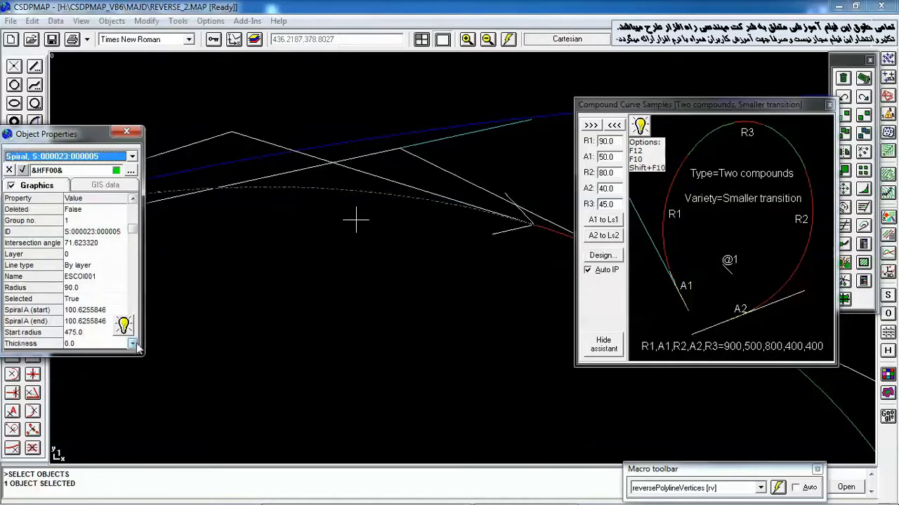
left_click(92, 335)
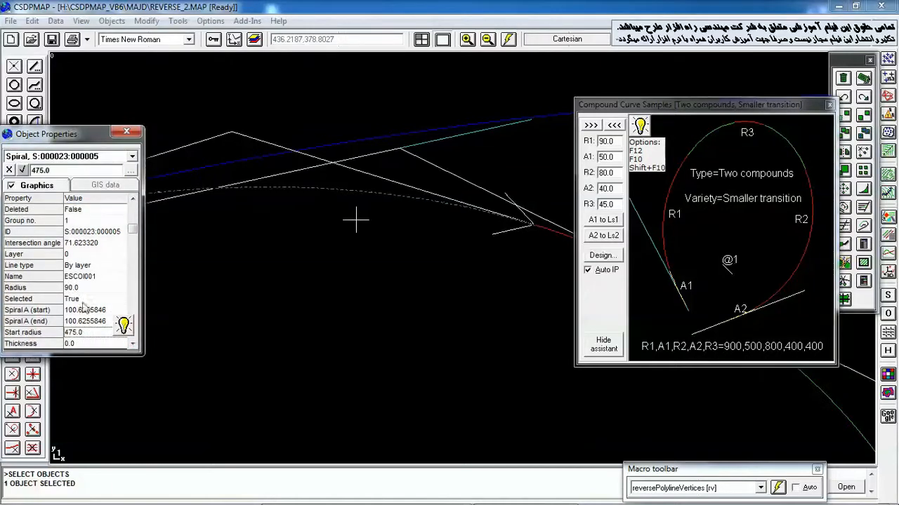
left_click(126, 131)
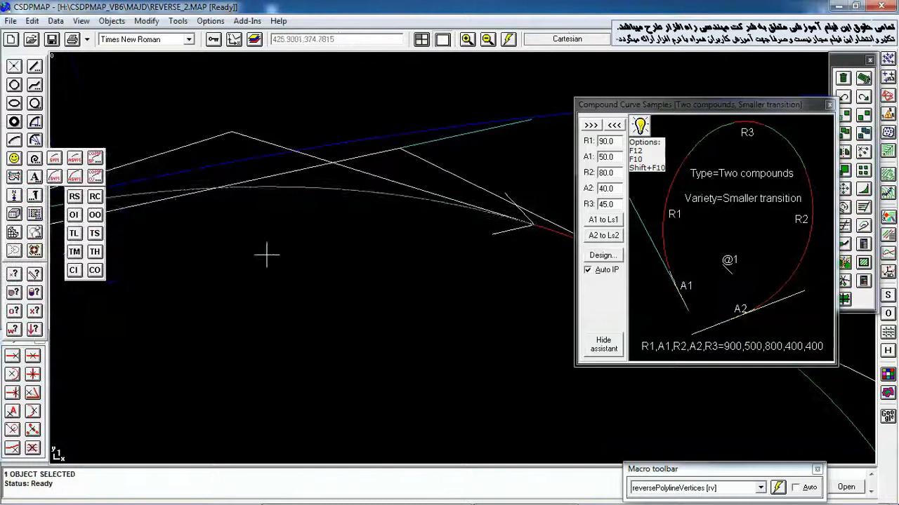
scroll(278, 280, "down", 2)
middle_click_drag(285, 297, 311, 199)
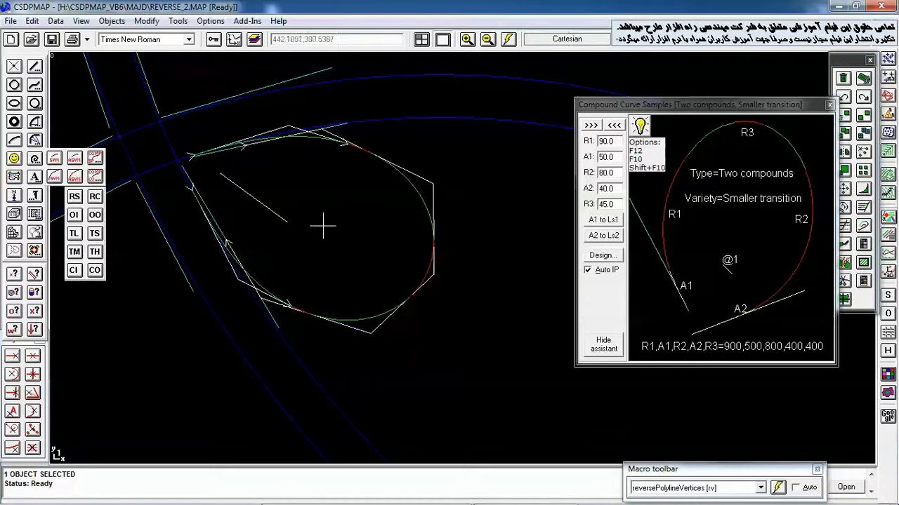
middle_click_drag(315, 194, 314, 247)
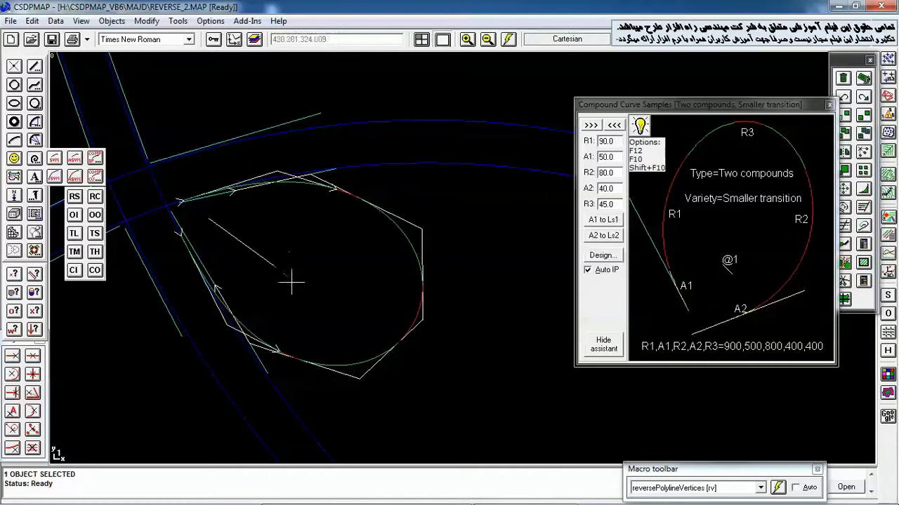
mouse_move(327, 233)
middle_mouse_down()
mouse_move(345, 269)
mouse_move(316, 233)
middle_mouse_up()
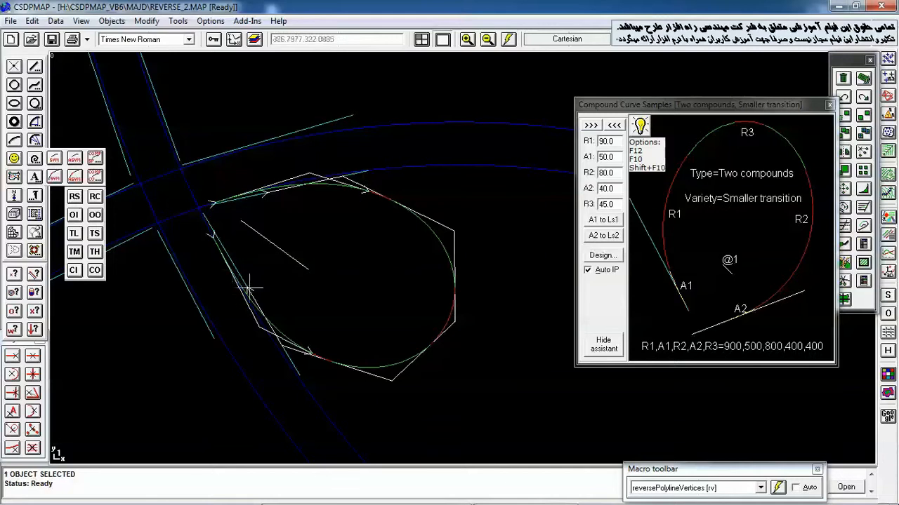
scroll(319, 264, "up", 1)
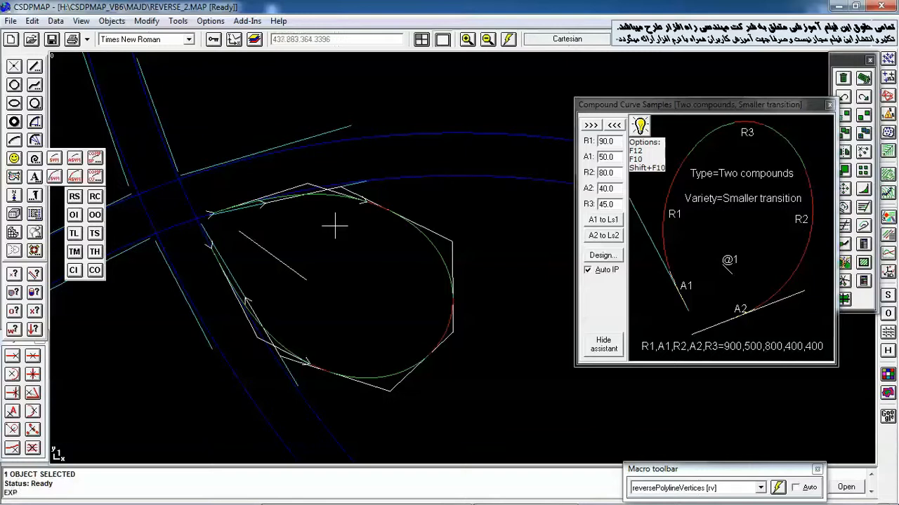
Explode the loop's tangent polyline and the tangent polylines of the upper and lower connecting curves into separate lines
key("Return")
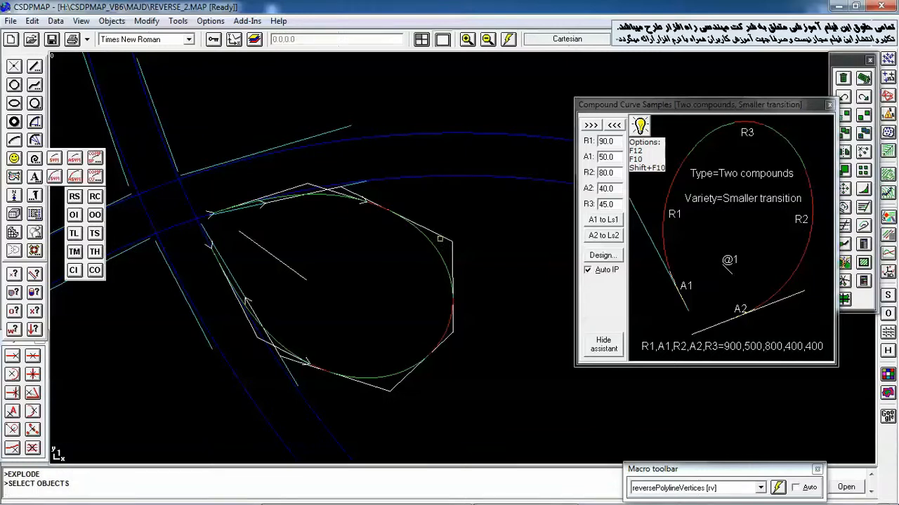
left_click(441, 234)
left_click(307, 200)
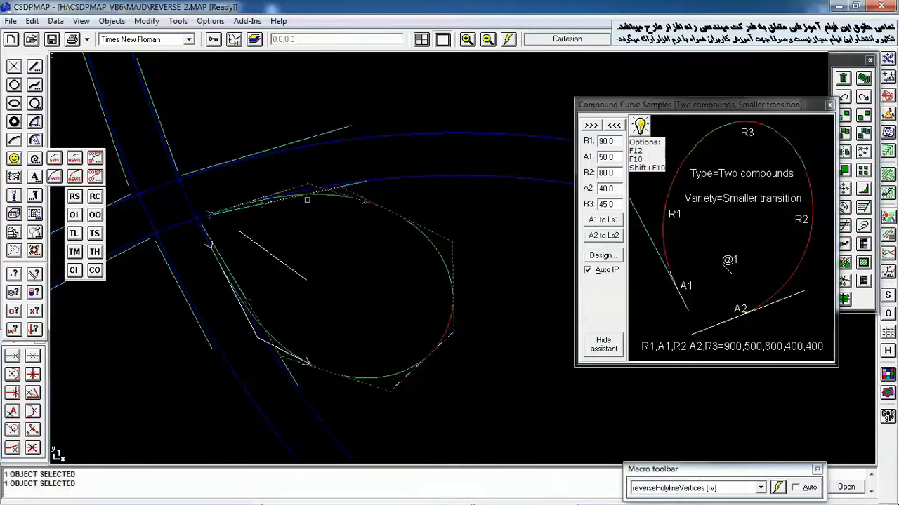
scroll(281, 349, "up", 3)
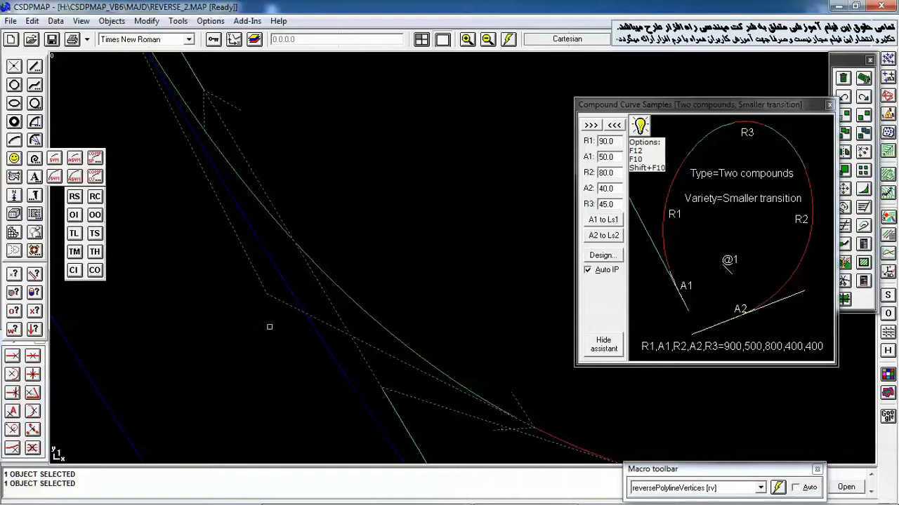
scroll(271, 321, "down", 4)
middle_click_drag(327, 242, 306, 295)
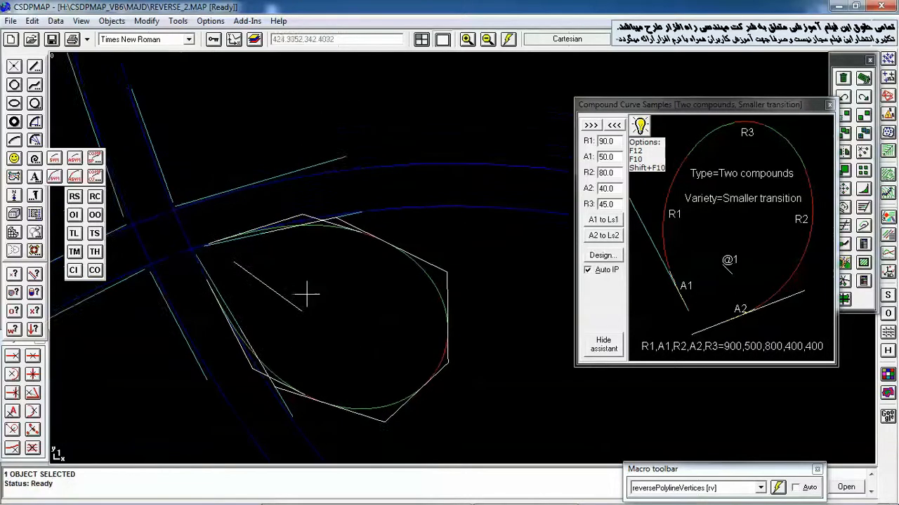
Extend the upper connecting curve's tangent line to the loop's upper tangent line, using the loop tangent as the boundary
scroll(314, 259, "up", 2)
middle_click_drag(387, 231, 247, 227)
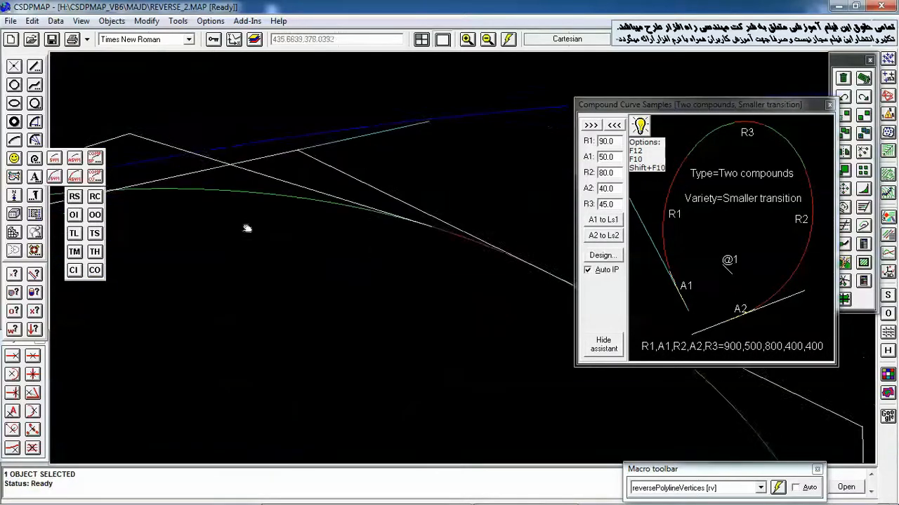
mouse_move(278, 266)
middle_mouse_down()
mouse_move(431, 281)
mouse_move(200, 254)
middle_mouse_up()
middle_click_drag(387, 284, 296, 267)
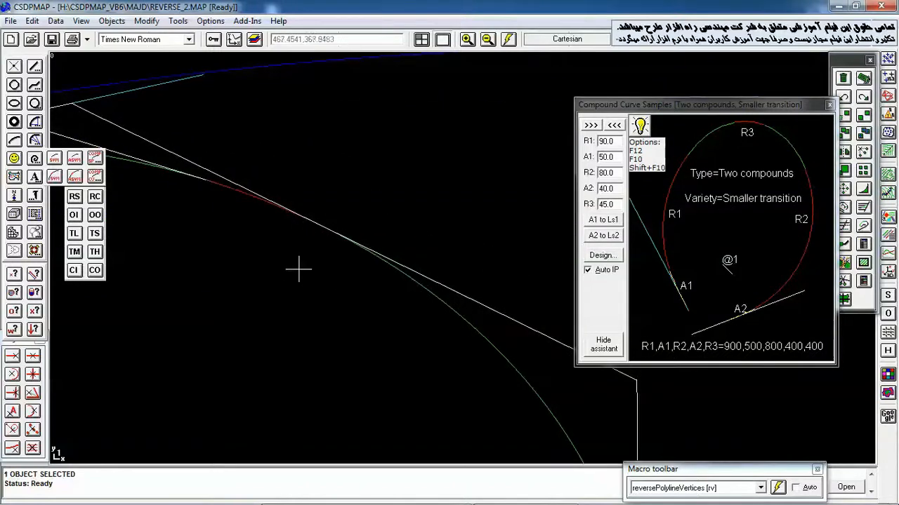
scroll(318, 279, "down", 3)
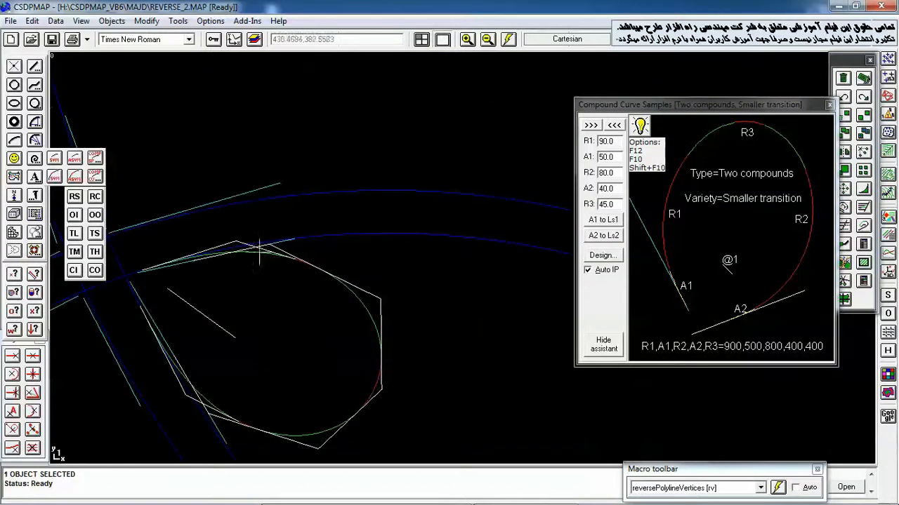
scroll(259, 252, "up", 3)
middle_click_drag(240, 281, 354, 262)
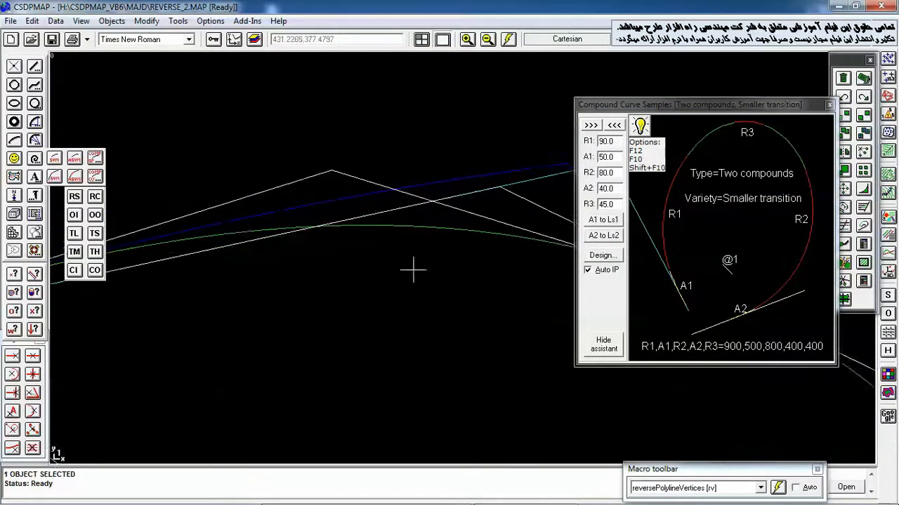
middle_click_drag(413, 269, 96, 248)
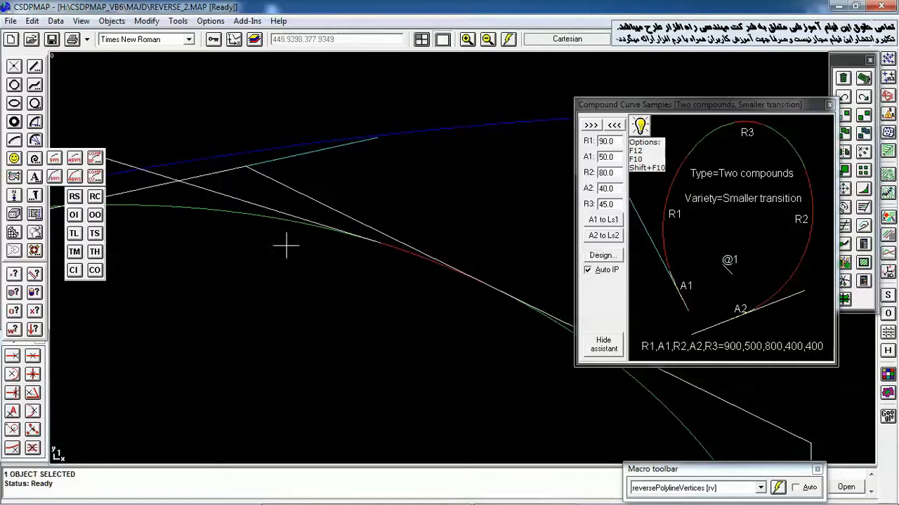
middle_click_drag(413, 287, 331, 234)
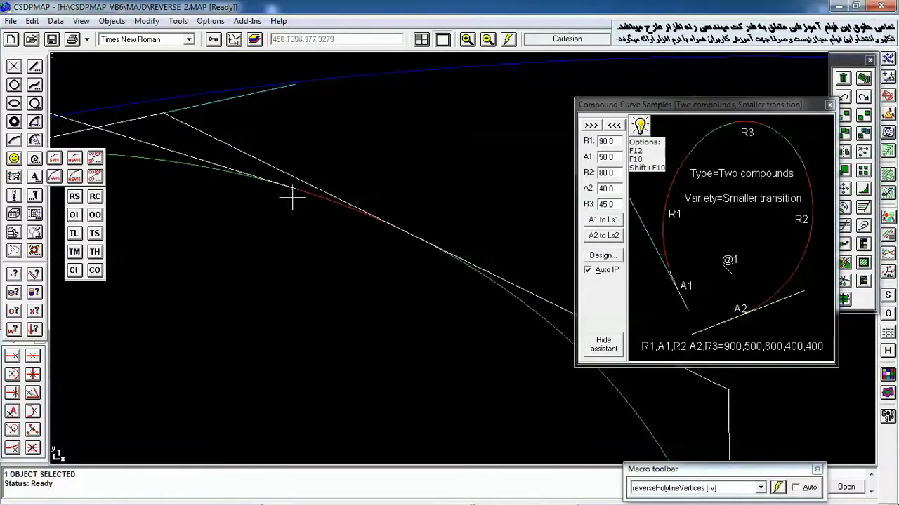
right_click(315, 243)
left_click(304, 183)
right_click(271, 207)
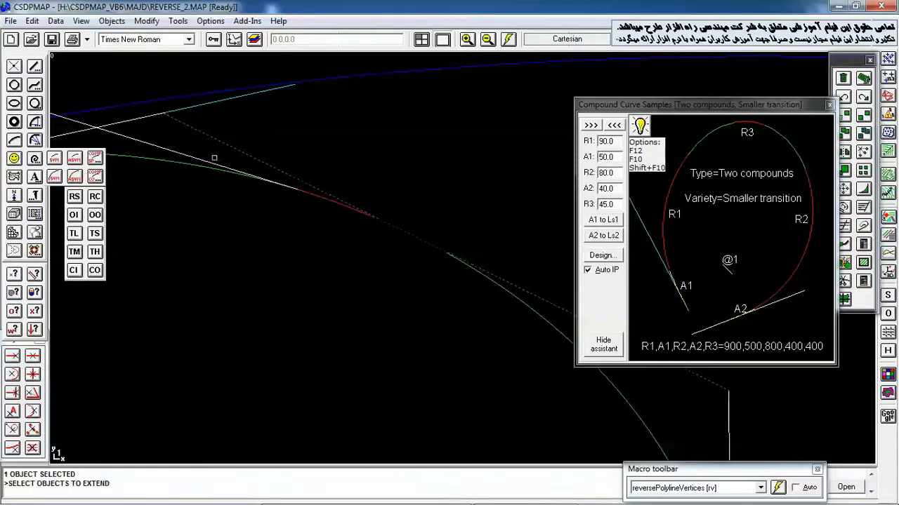
left_click(208, 160)
right_click(347, 260)
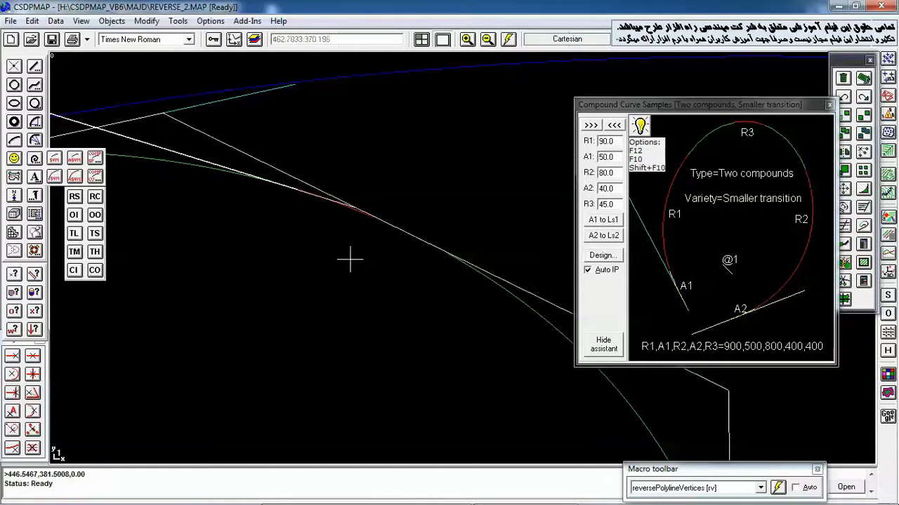
Trim the excess end of the loop's upper tangent line, using the extended connecting curve tangent as the boundary
type("tr")
key("Return")
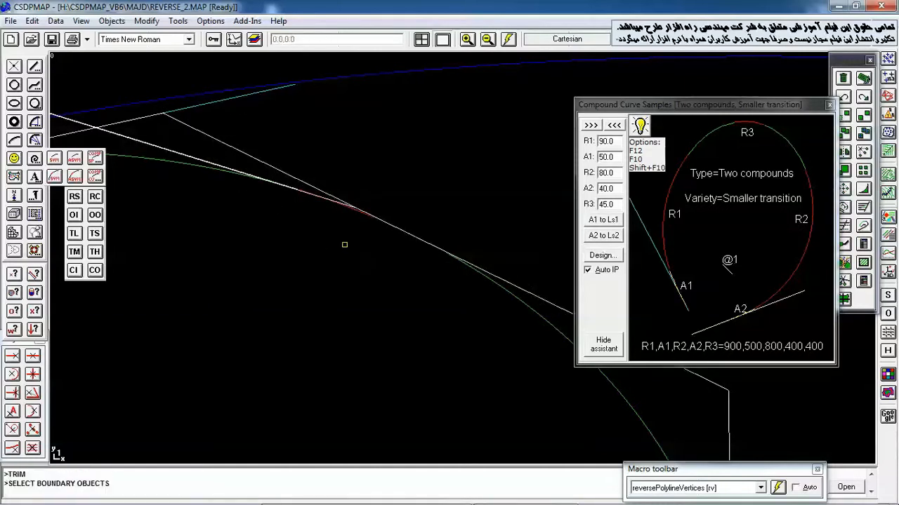
left_click(176, 151)
right_click(202, 144)
left_click(203, 137)
right_click(254, 137)
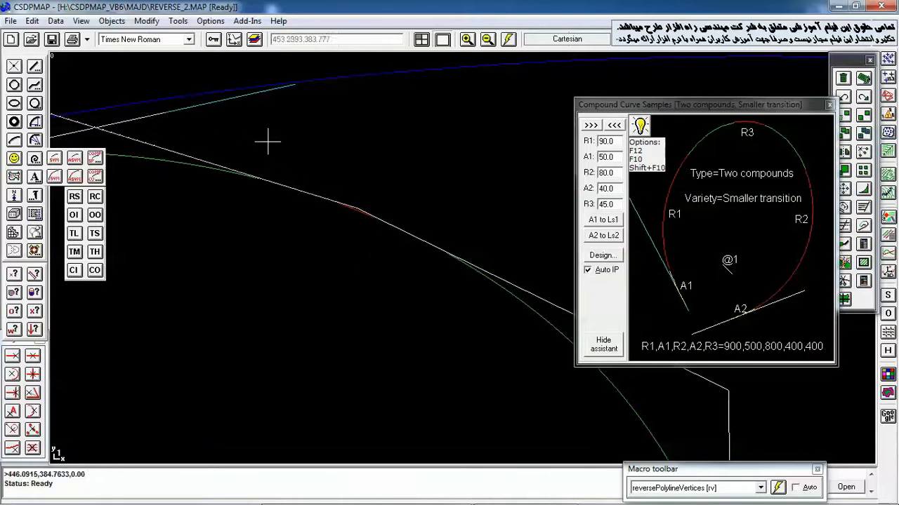
Erase the loop's leftover tangent line alongside the upper road edge
type("e")
key("Return")
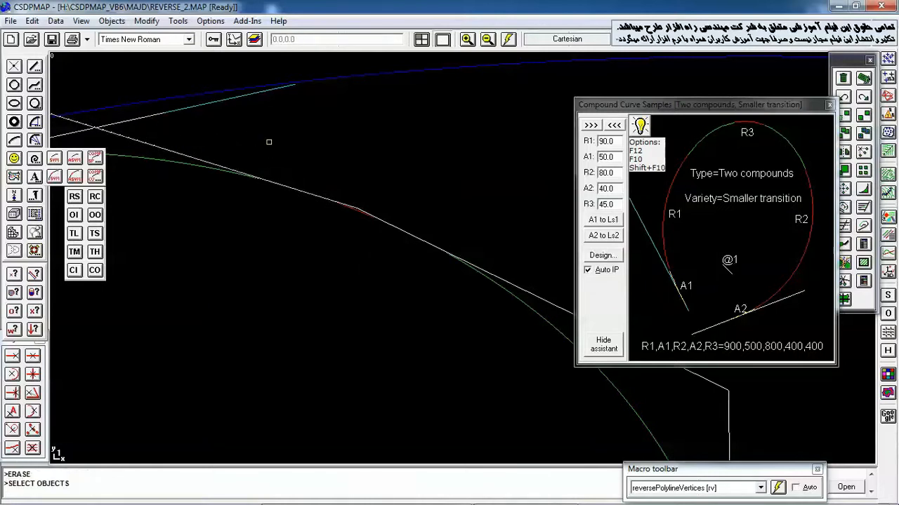
left_click(137, 117)
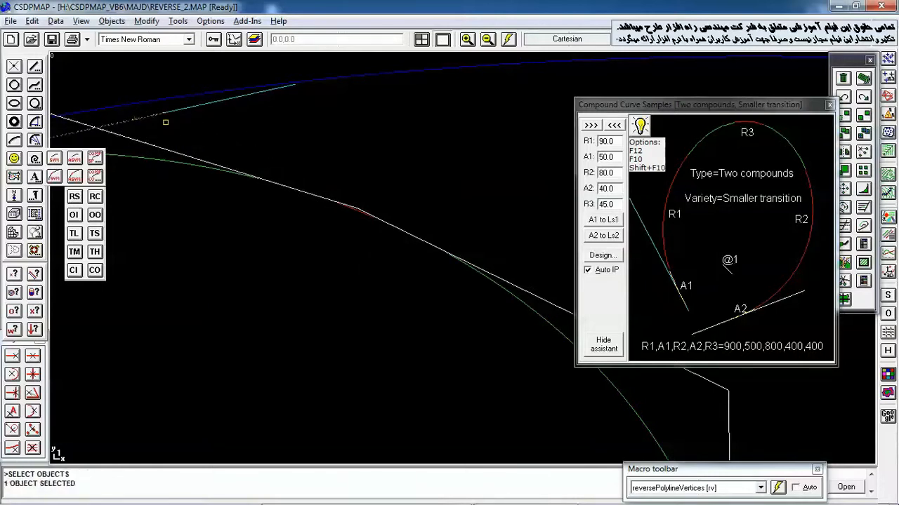
right_click(203, 139)
Extend the lower connecting curve's tangent line to the loop's lower tangent line, using the loop tangent as the boundary
scroll(279, 211, "down", 3)
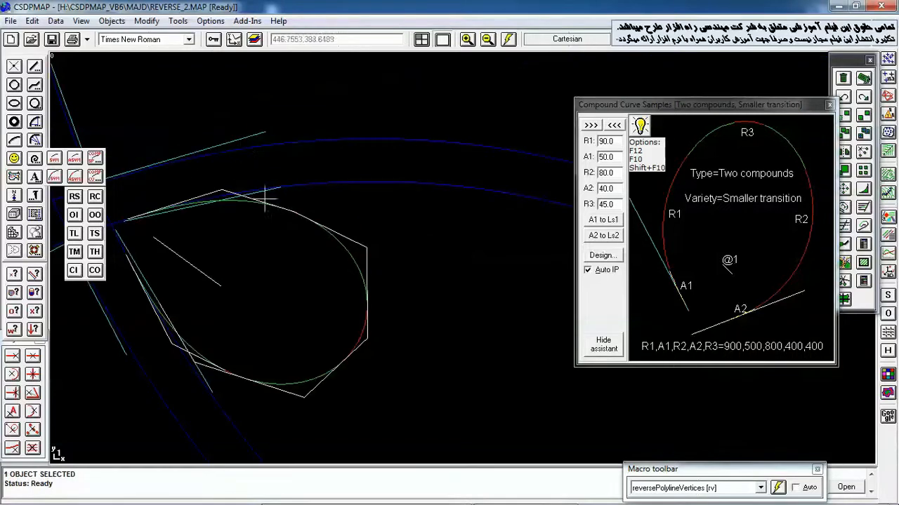
middle_click_drag(297, 257, 421, 198)
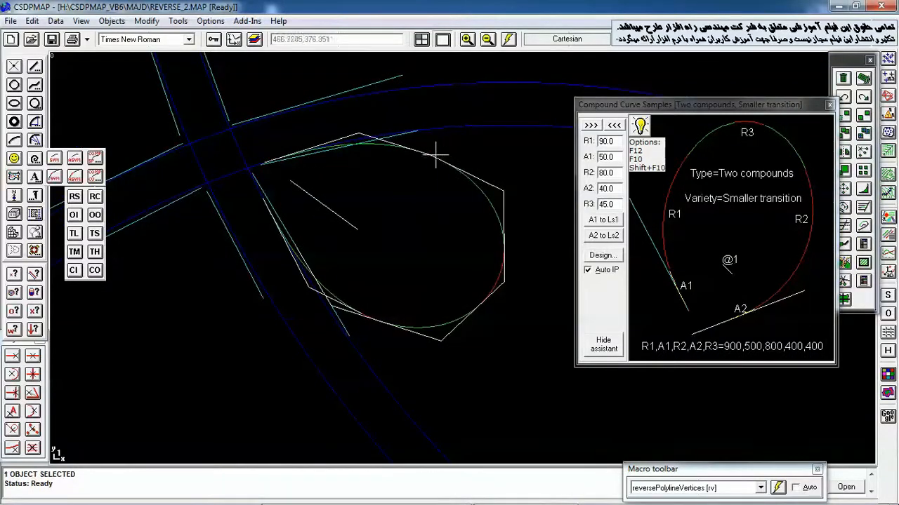
scroll(435, 153, "up", 2)
scroll(423, 241, "down", 2)
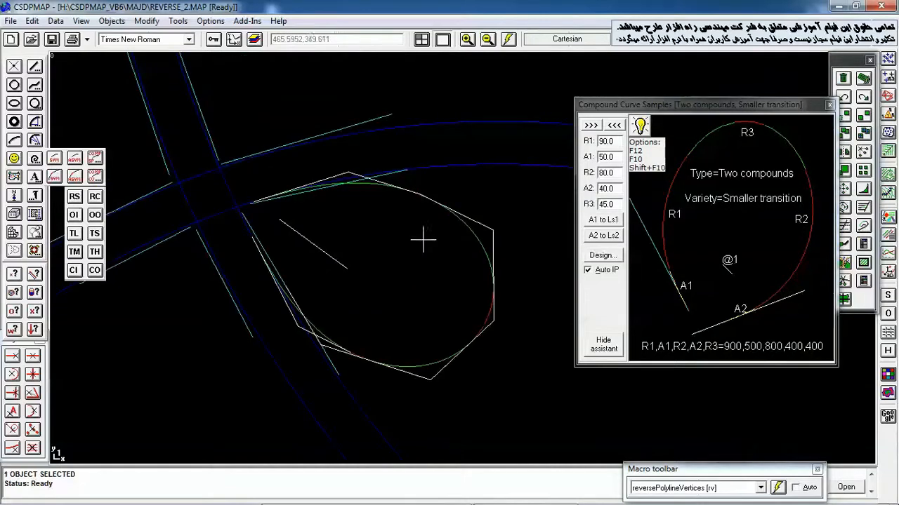
scroll(360, 257, "up", 2)
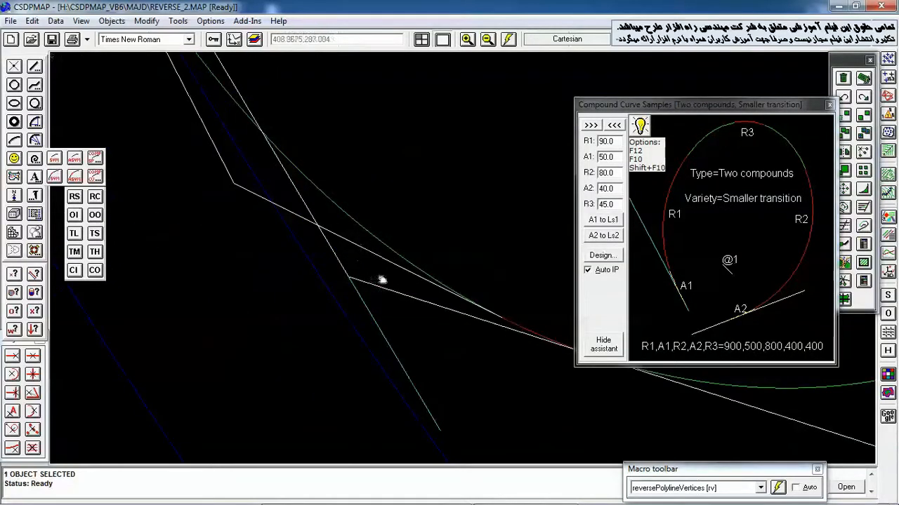
middle_click_drag(382, 280, 350, 236)
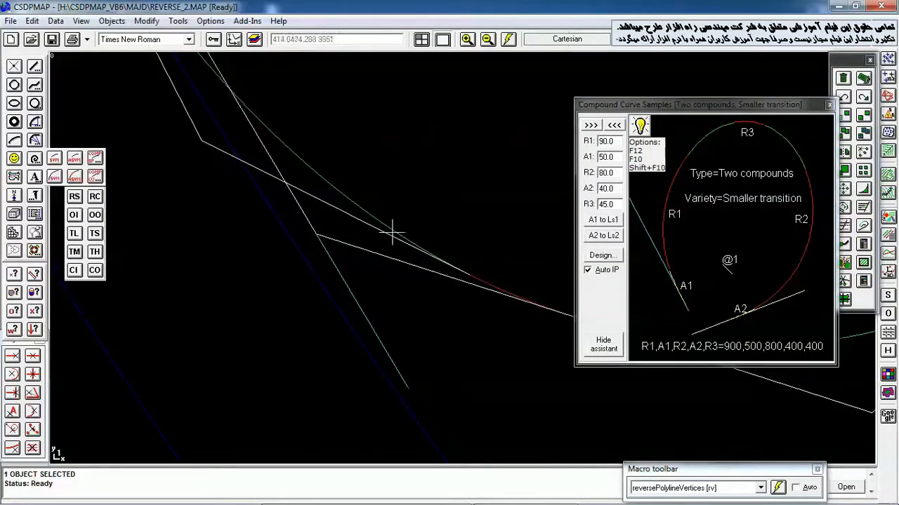
middle_click_drag(437, 264, 331, 200)
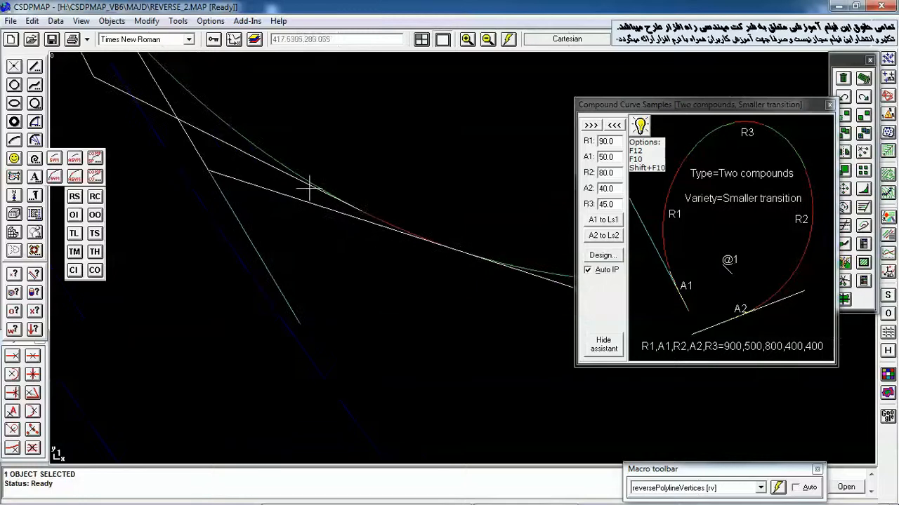
key("Return")
left_click(308, 203)
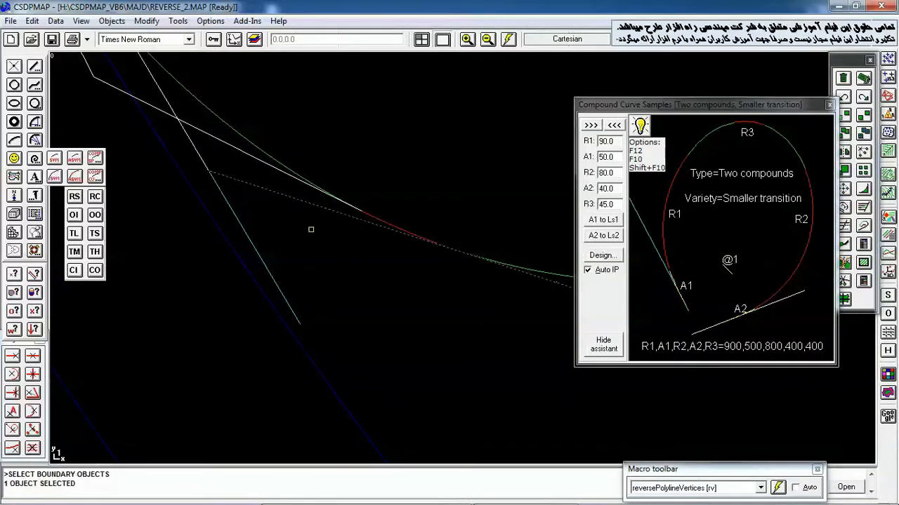
key("Return")
left_click(262, 160)
key("Return")
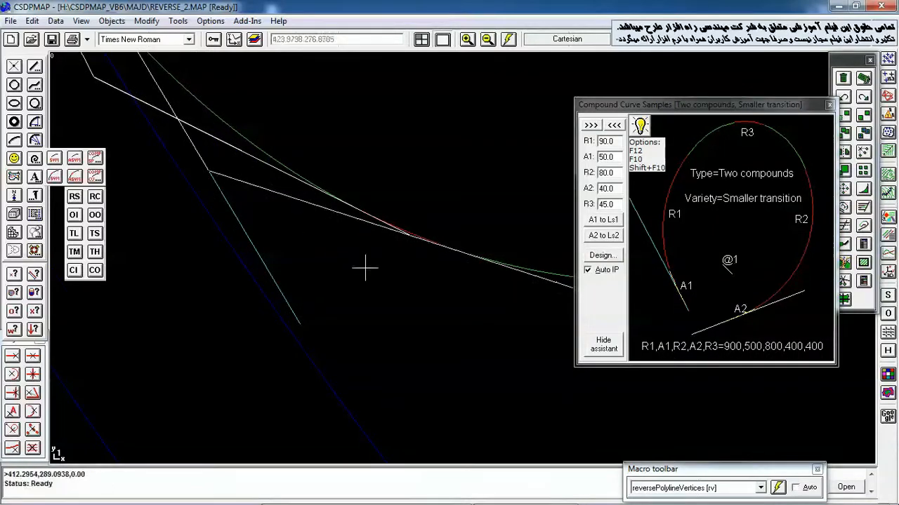
Trim the excess end of the loop's lower tangent line, using the extended connecting curve tangent as the boundary
type("tr")
key("Return")
left_click(348, 218)
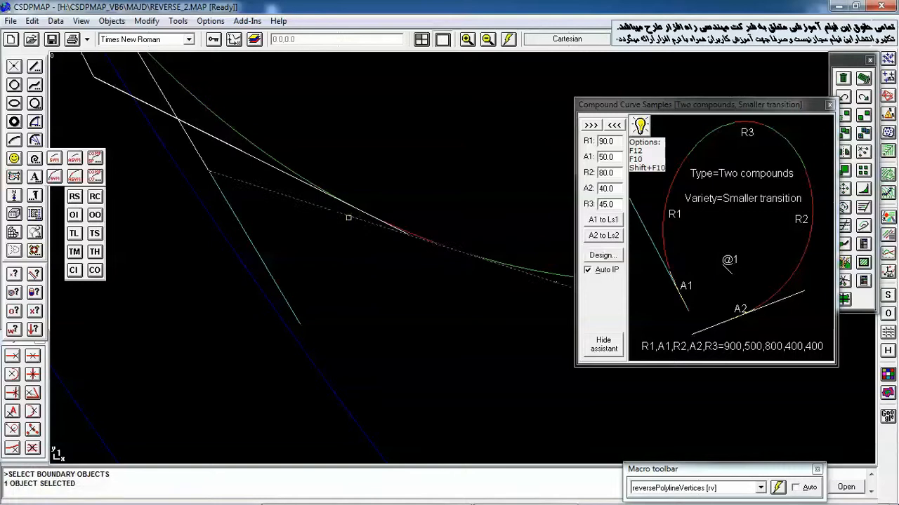
left_click(348, 218)
left_click(273, 167)
key("Return")
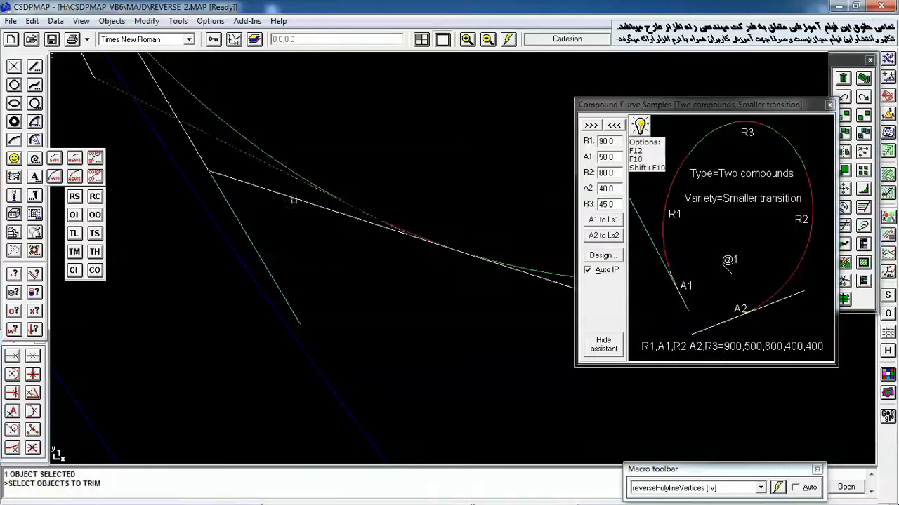
left_click(294, 200)
key("Return")
Erase the loop's leftover tangent line at the lower junction
type("e")
key("Return")
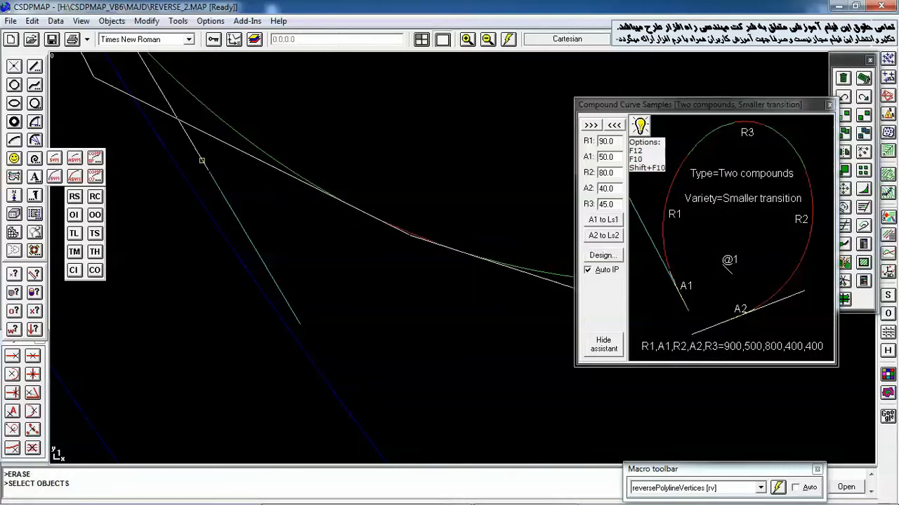
left_click(202, 160)
key("Return")
Edit the upper connecting curve's outer tangent line as a polyline and join its extended tangent and the loop's upper tangent to it
scroll(323, 263, "up", 4)
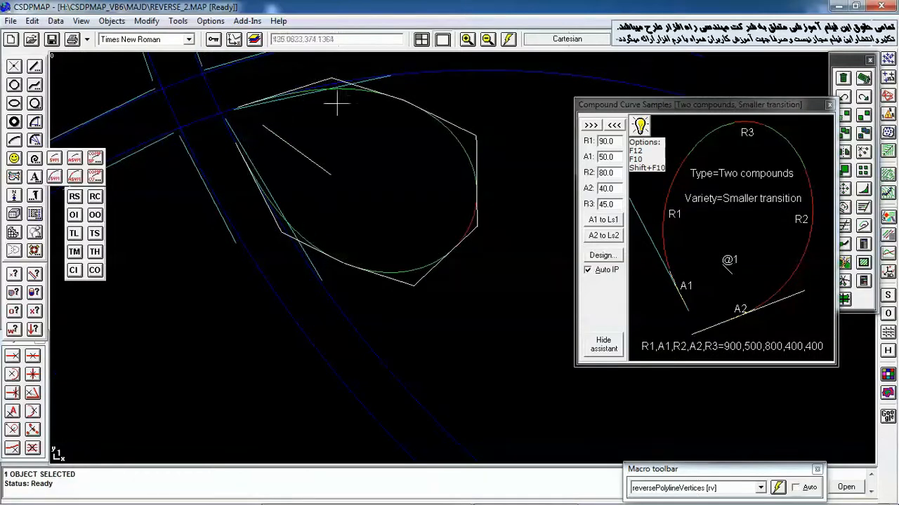
middle_click_drag(351, 127, 401, 241)
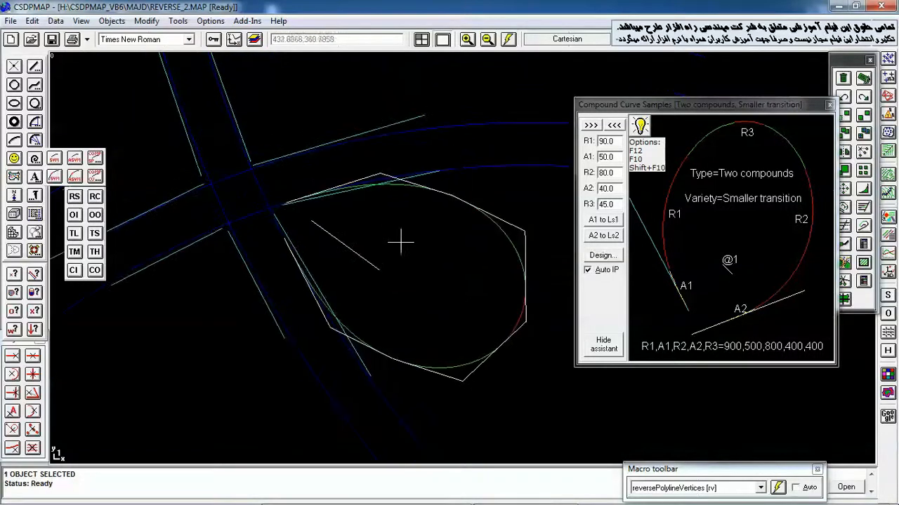
type("PE")
key("Return")
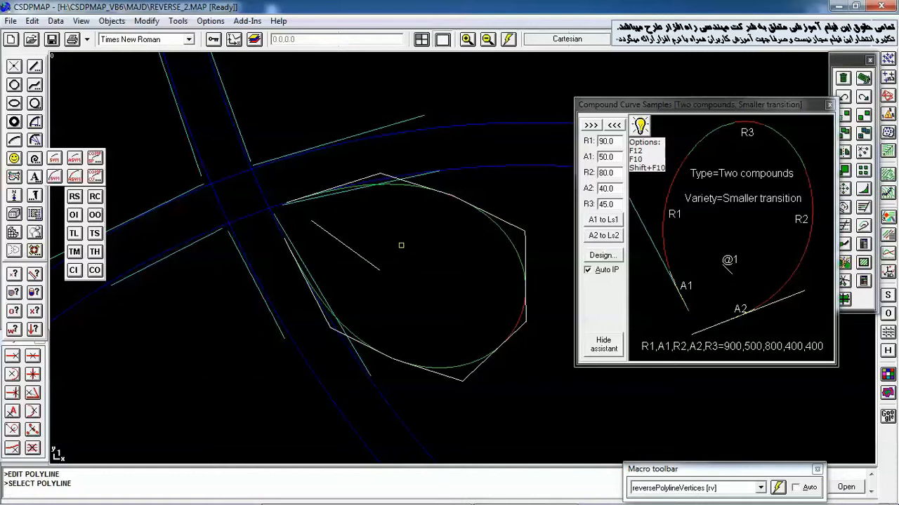
left_click(368, 173)
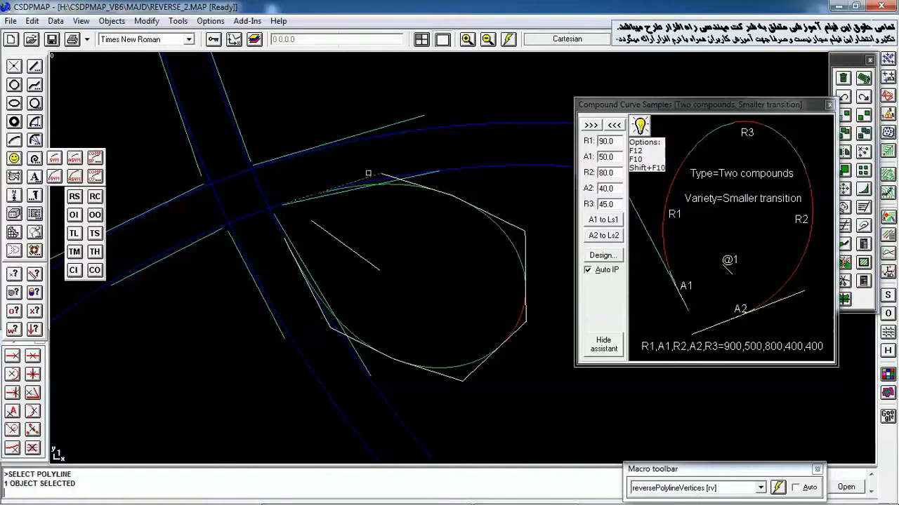
right_click(449, 257)
type("J")
key("Return")
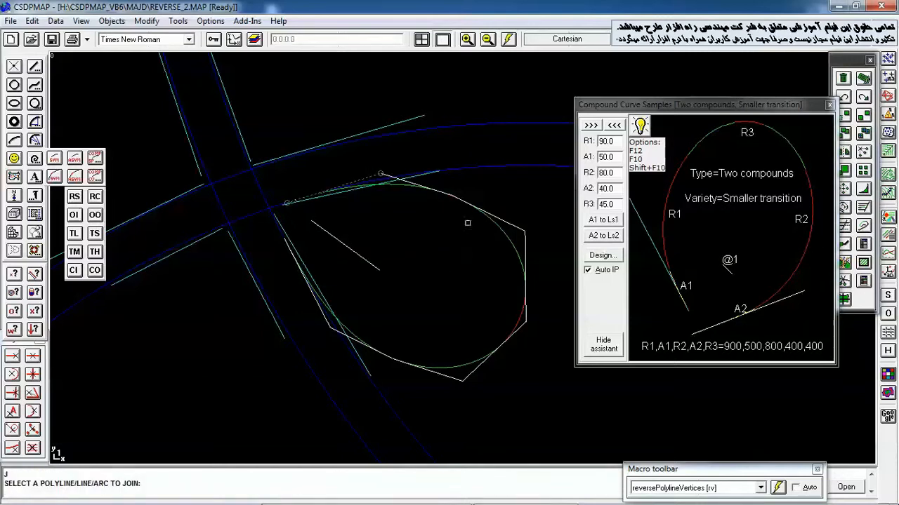
scroll(459, 197, "up", 3)
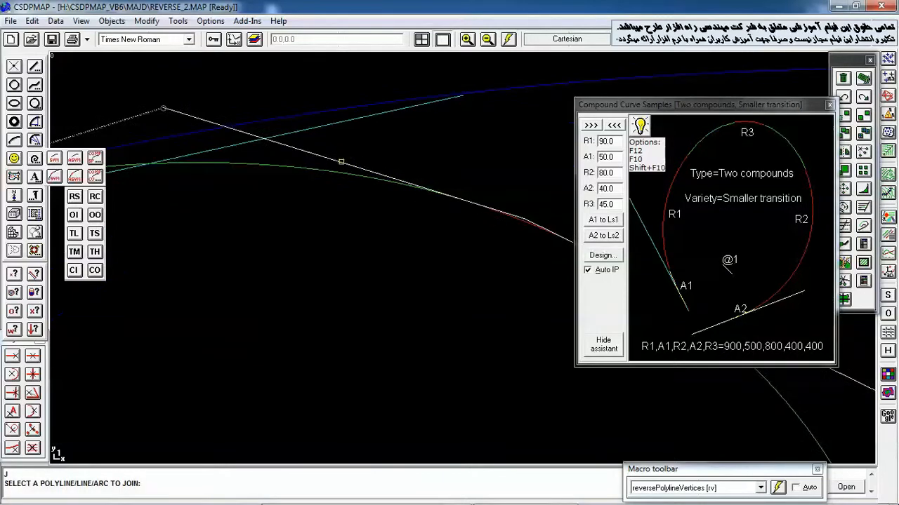
left_click(341, 162)
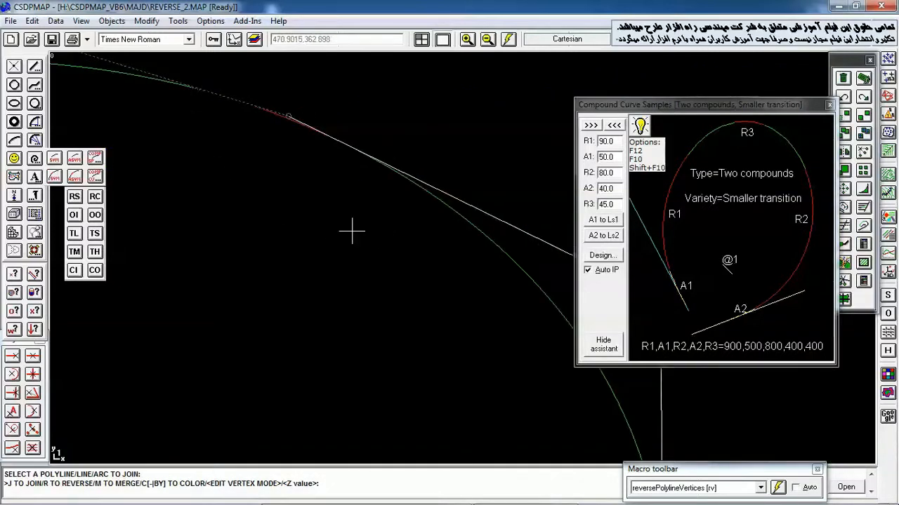
type("J")
key("Return")
left_click(497, 217)
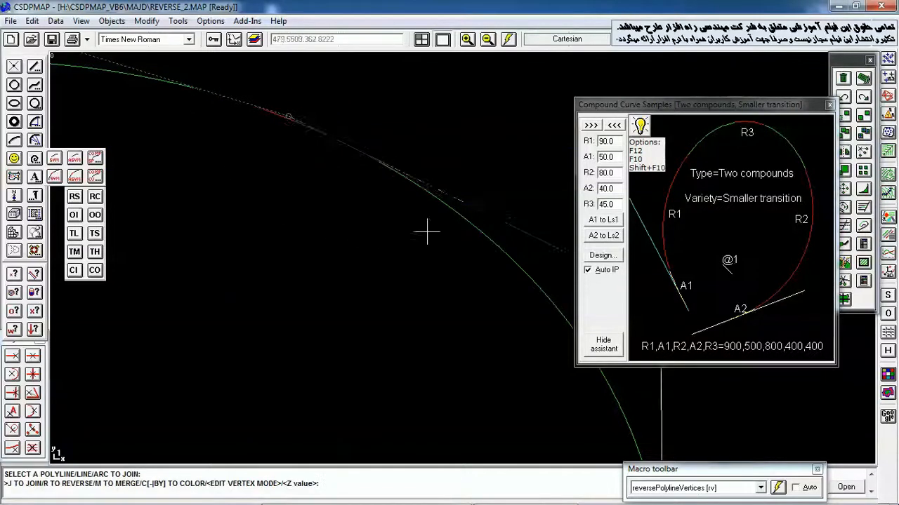
Join the loop's vertical, lower-right and lower tangent lines to the tangent polyline
type("J")
key("Return")
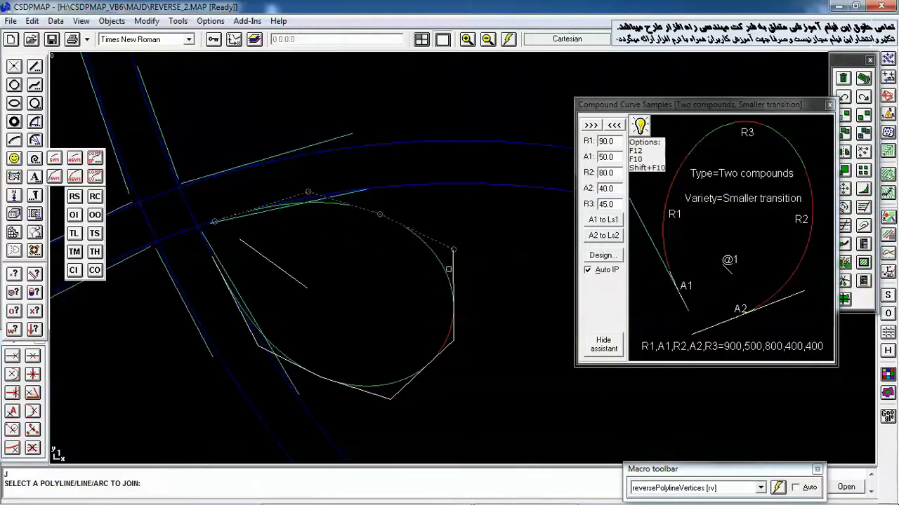
left_click(452, 258)
type("J")
key("Return")
left_click(404, 391)
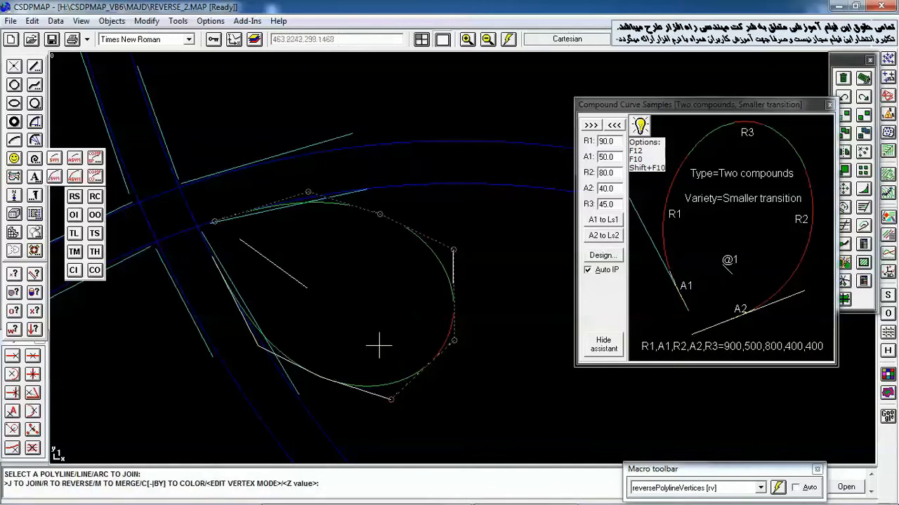
type("J")
key("Return")
left_click(365, 394)
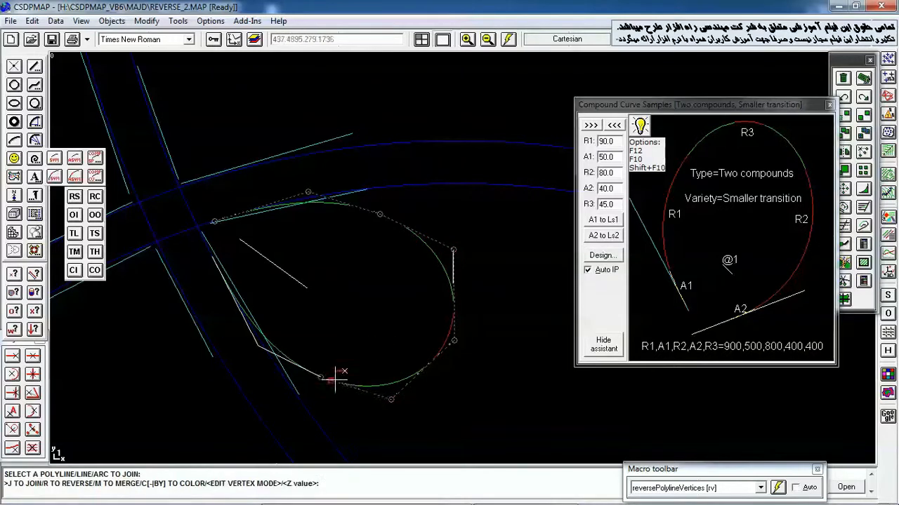
Join both tangent lines of the lower connecting curve to the tangent polyline and finish the polyline edit
scroll(306, 369, "up", 3)
type("J")
key("Return")
left_click(254, 345)
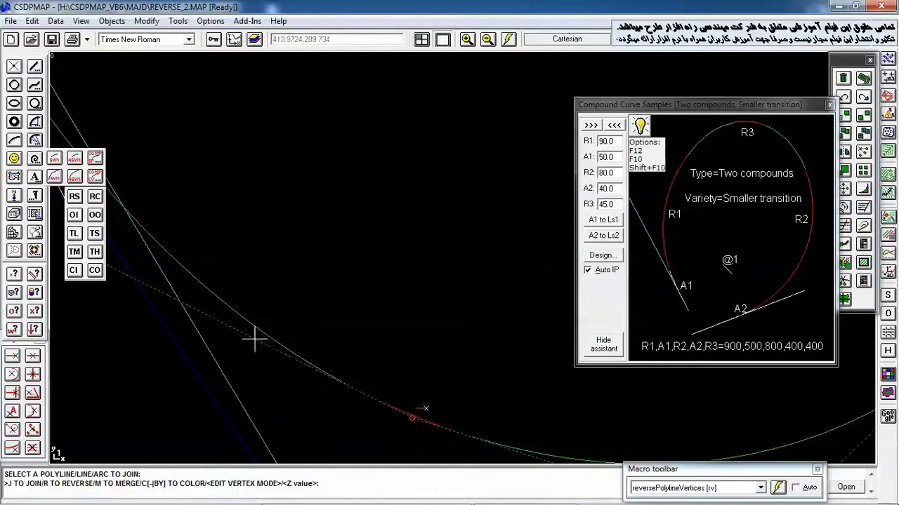
scroll(284, 249, "down", 3)
type("J")
key("Return")
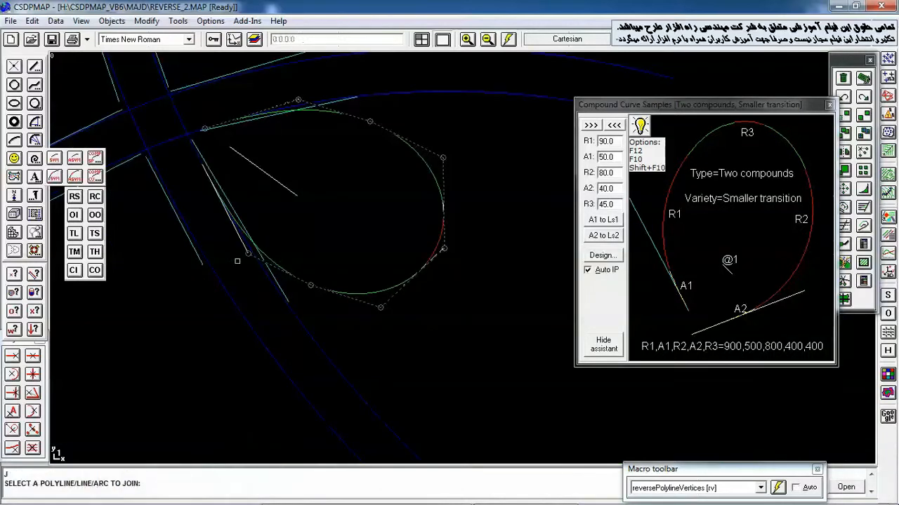
scroll(232, 242, "up", 3)
left_click(279, 223)
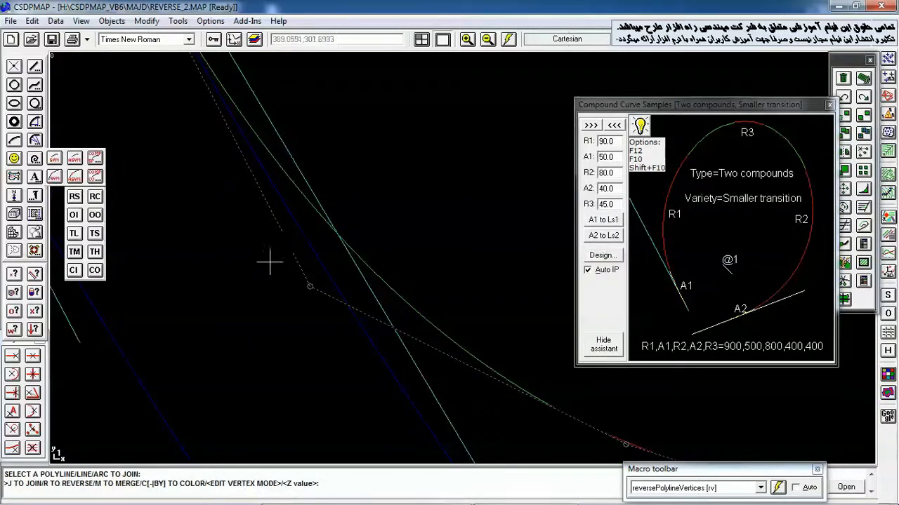
scroll(268, 267, "down", 3)
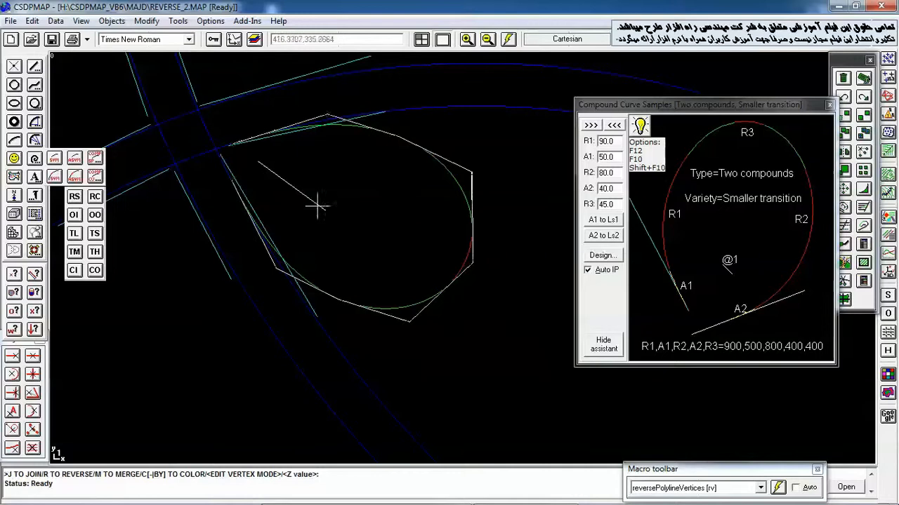
right_click(399, 217)
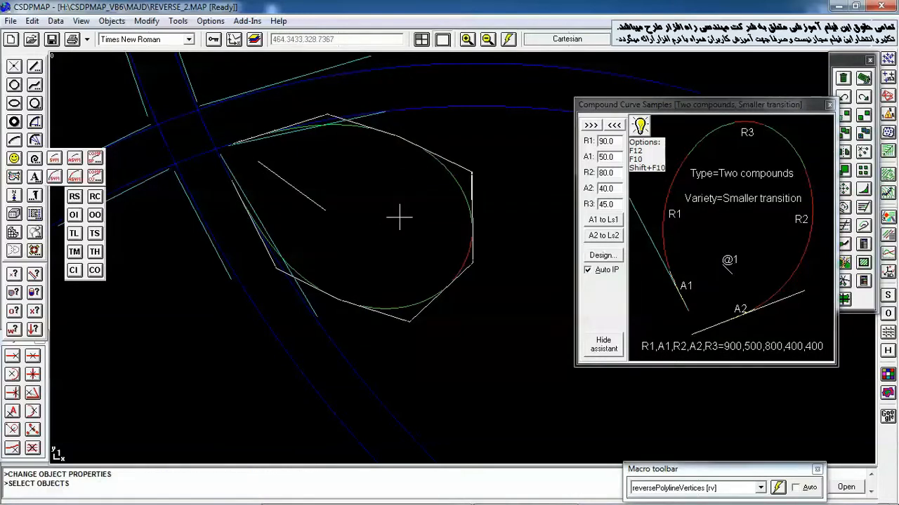
left_click(313, 117)
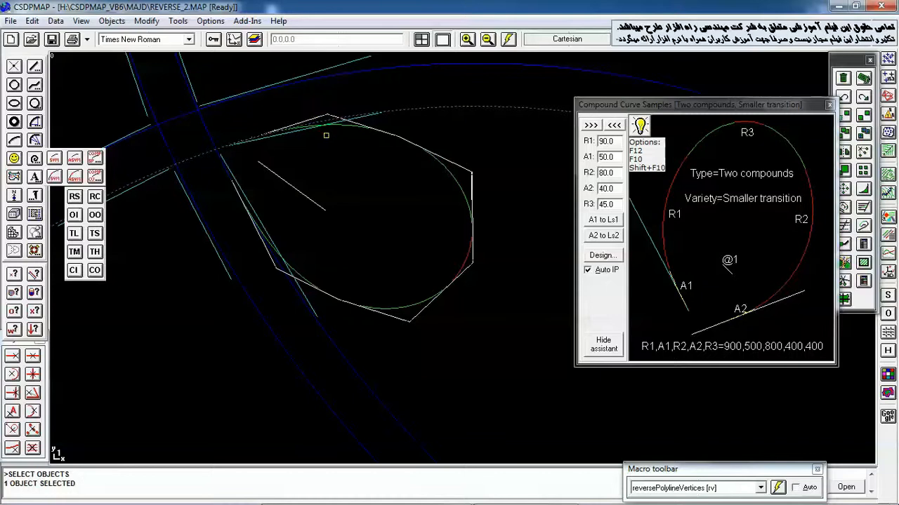
scroll(329, 137, "up", 3)
scroll(374, 128, "down", 3)
right_click(384, 145)
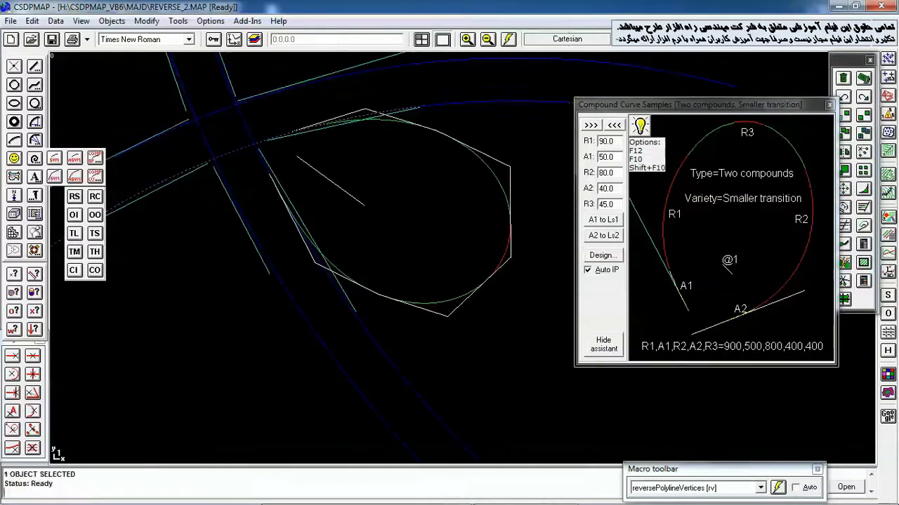
Select the tangent polyline and the loop's arcs and spirals, including both connecting curves, and open their object properties
right_click(363, 139)
scroll(384, 124, "up", 4)
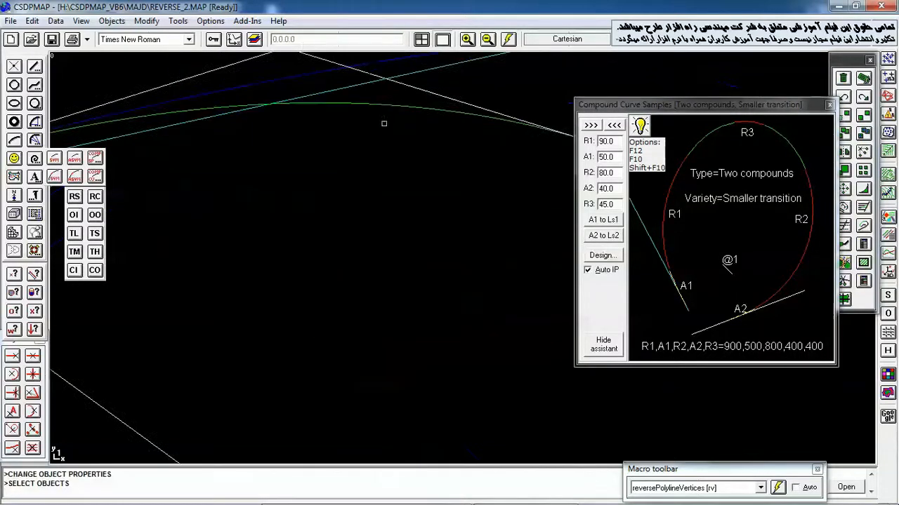
left_click(252, 58)
scroll(282, 113, "down", 3)
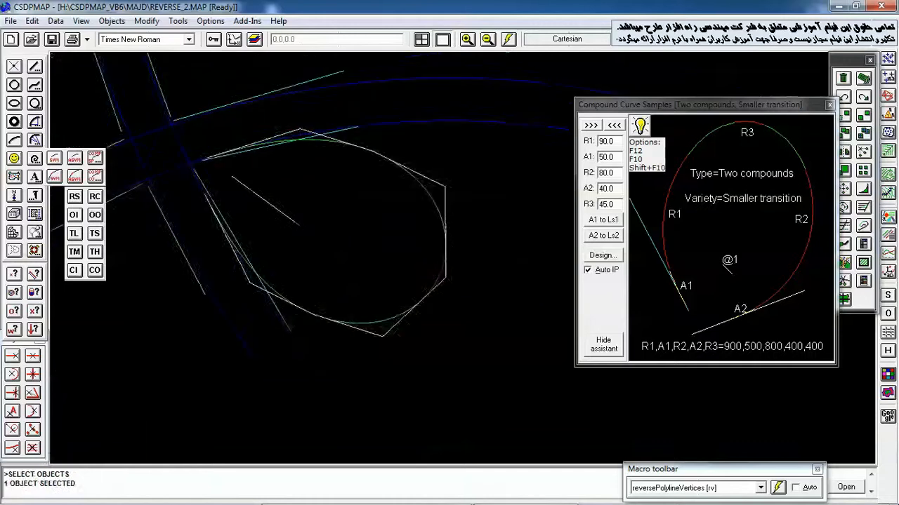
left_click(317, 140)
scroll(353, 160, "up", 5)
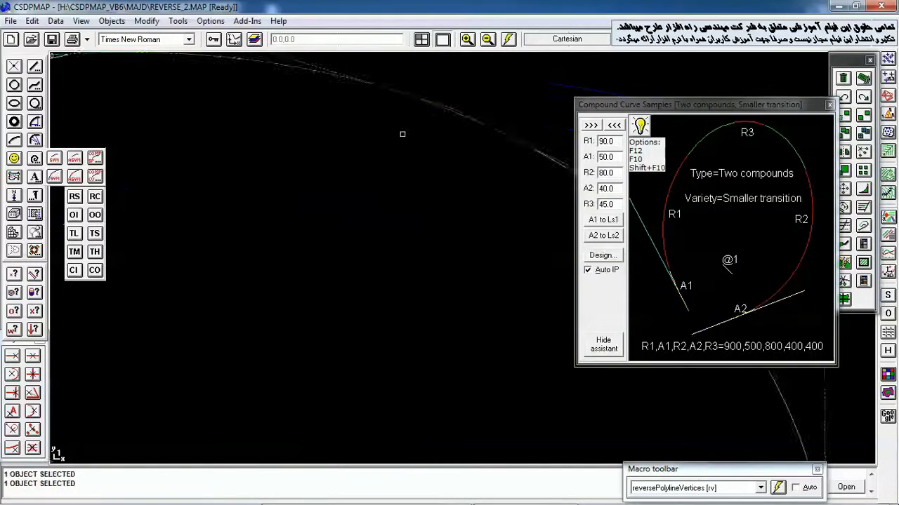
scroll(468, 148, "down", 5)
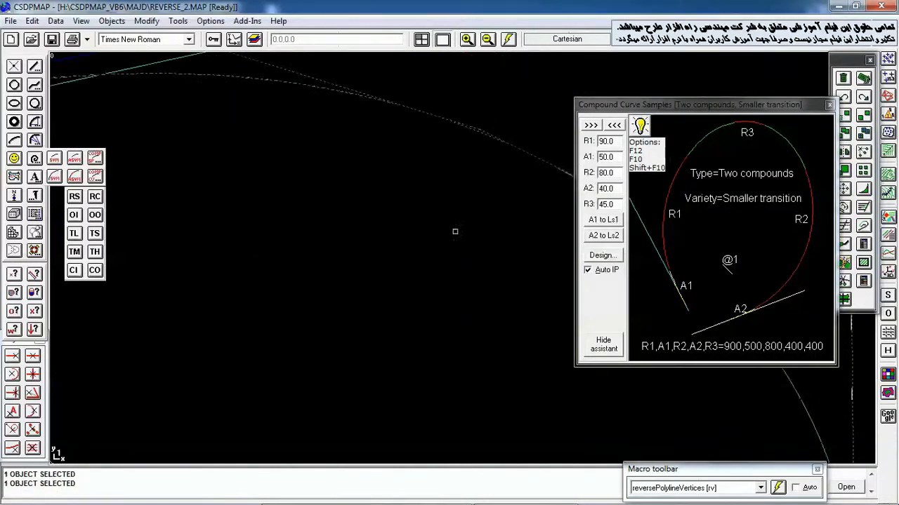
middle_click_drag(470, 228, 318, 139)
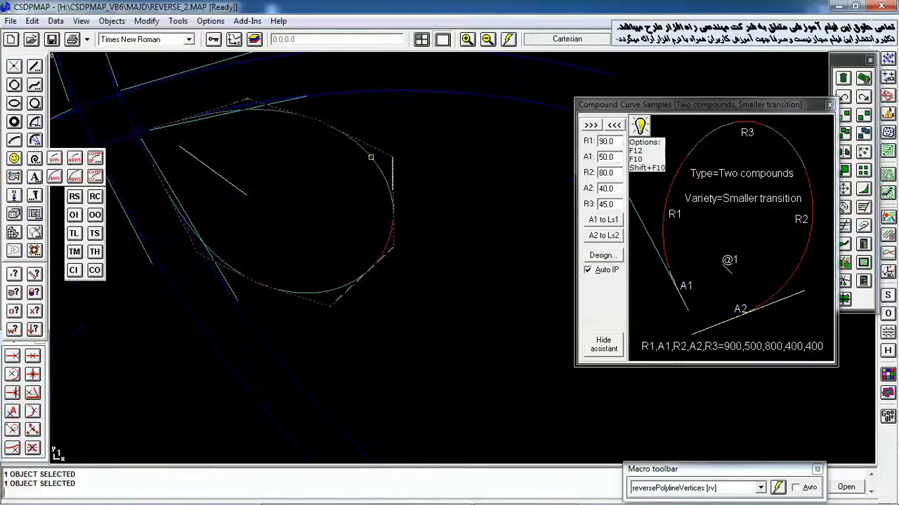
scroll(375, 217, "up", 5)
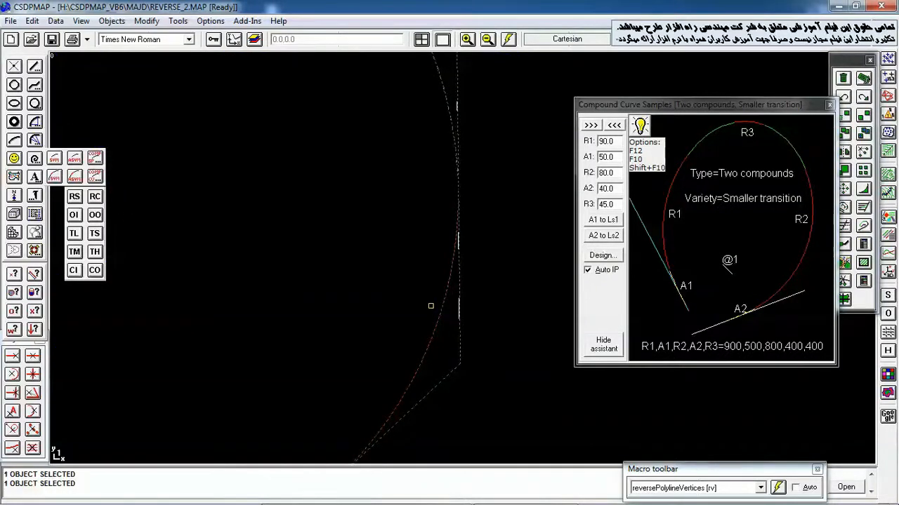
scroll(335, 288, "down", 3)
scroll(361, 207, "up", 2)
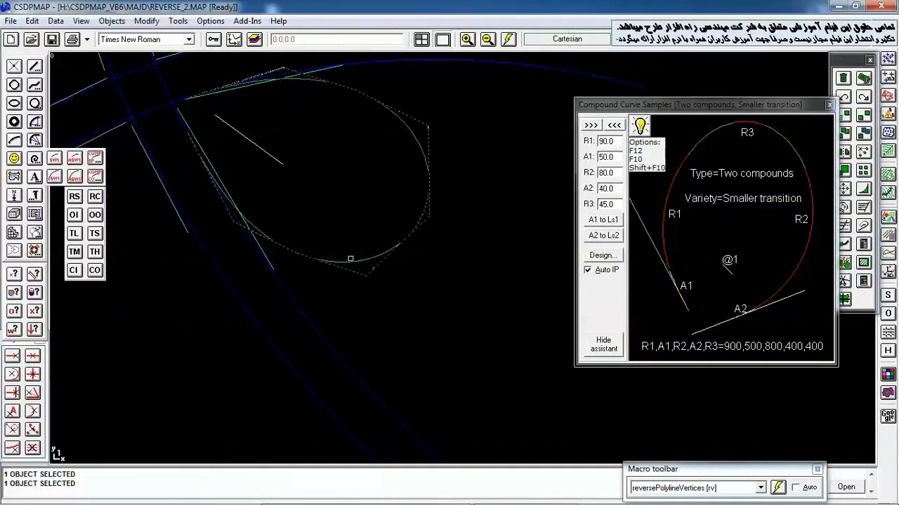
scroll(293, 239, "up", 4)
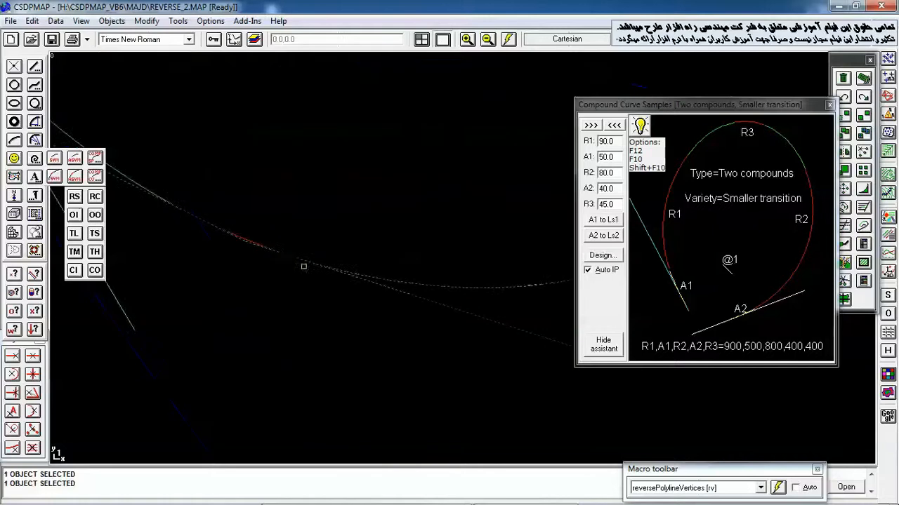
scroll(212, 204, "down", 5)
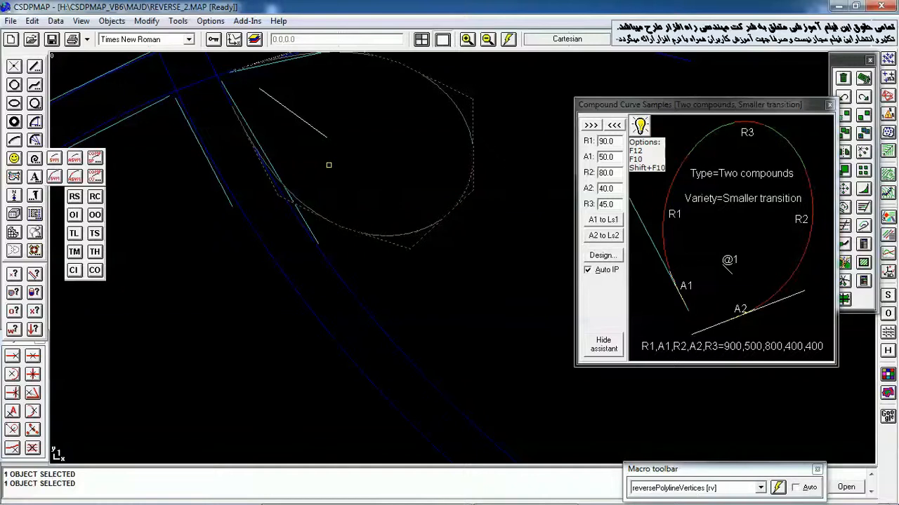
right_click(328, 165)
Set the name of all the selected loop objects to LOOP1
left_click(131, 158)
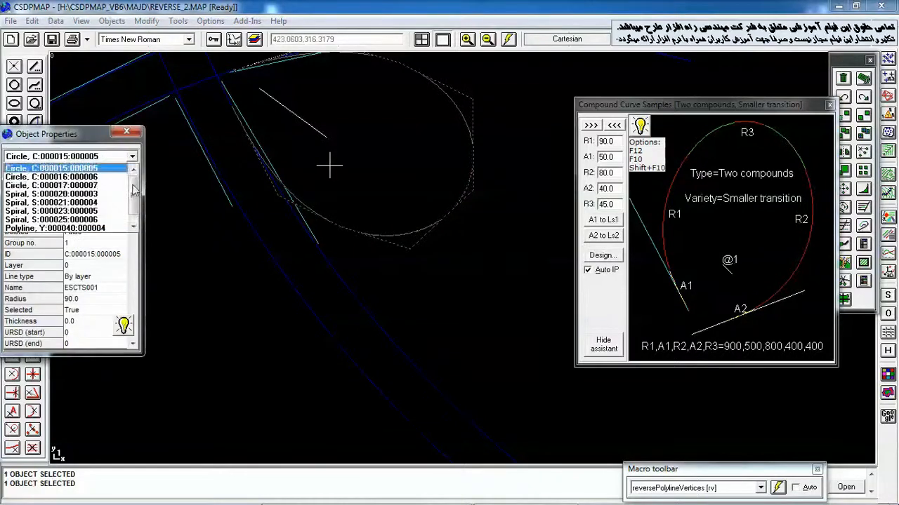
left_click_drag(134, 189, 167, 245)
left_click(99, 227)
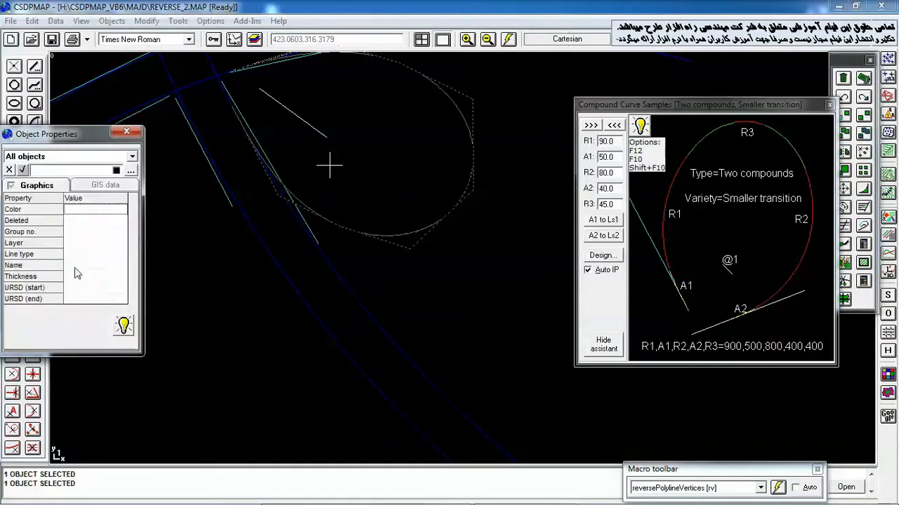
left_click(76, 267)
type("LOOP")
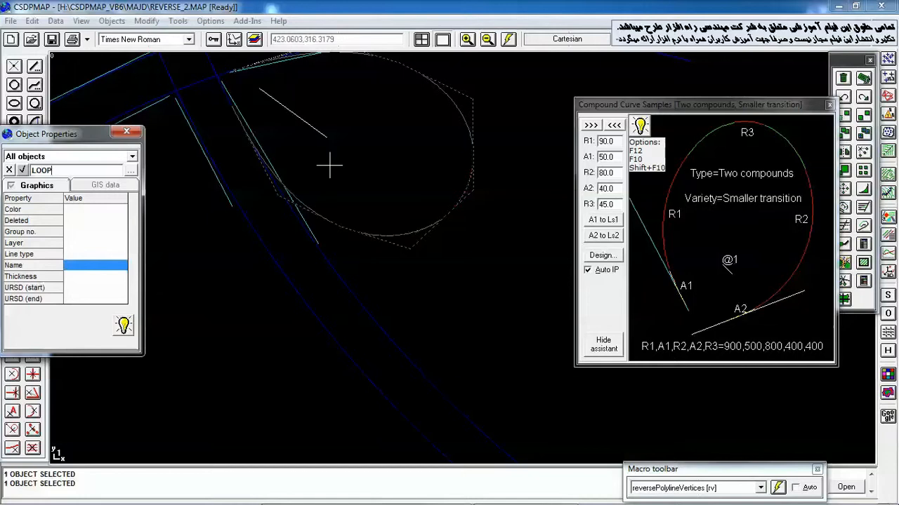
type("1")
key("Return")
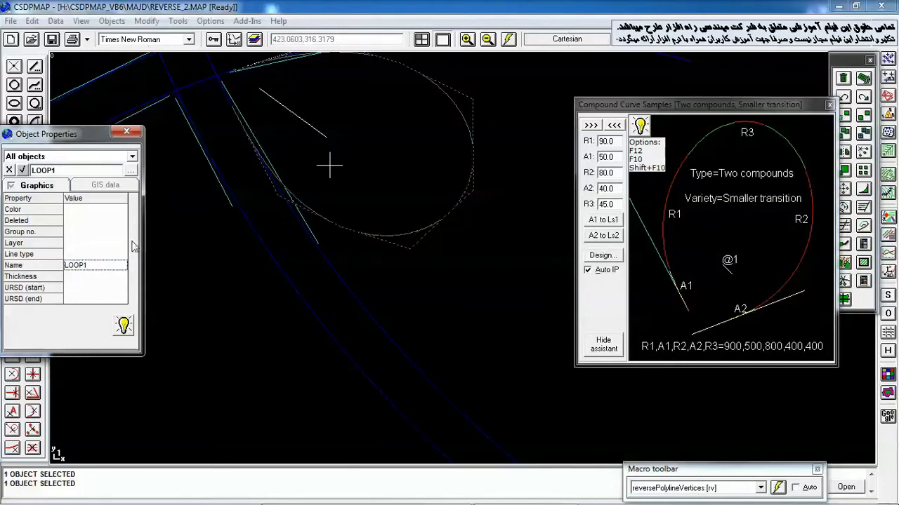
Give the tangent polyline the 27- Route special effect with S-Parameter 2 set to 5, and close its properties
left_click(83, 161)
left_click(77, 214)
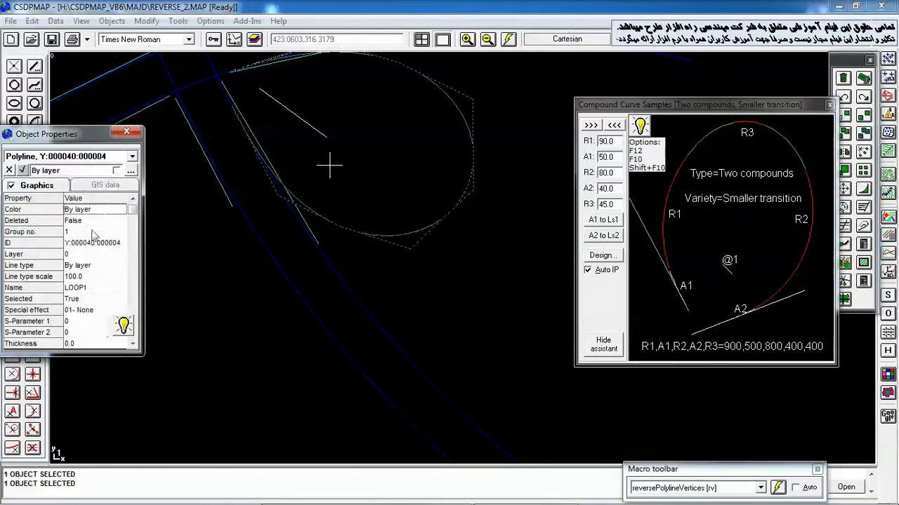
left_click(90, 311)
left_click(132, 170)
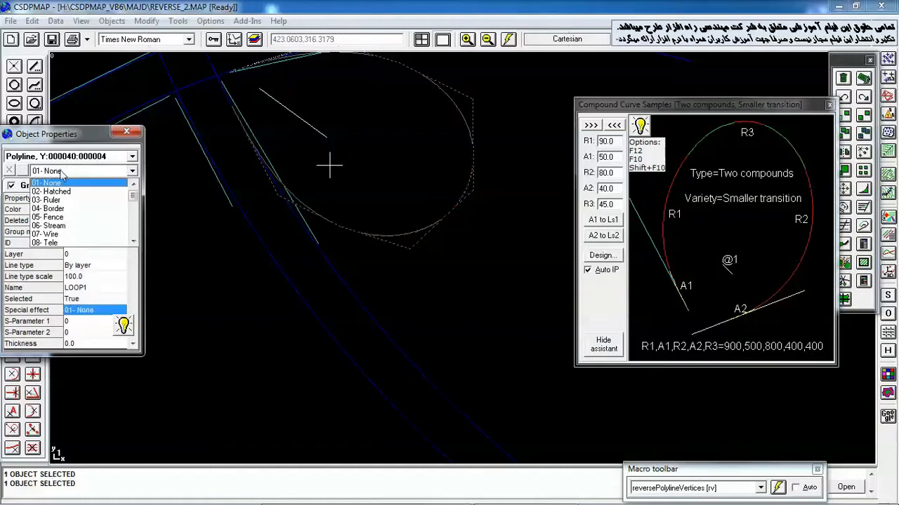
scroll(130, 212, "down", 7)
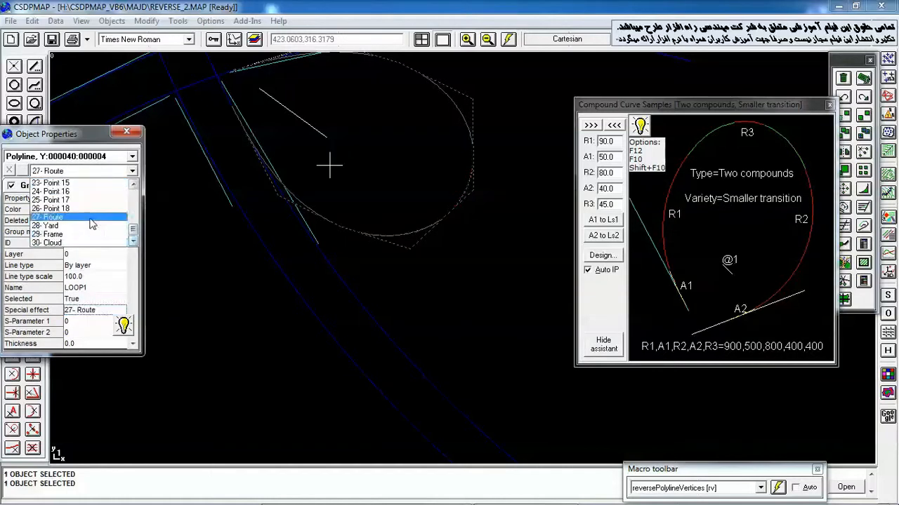
left_click(84, 222)
left_click(90, 332)
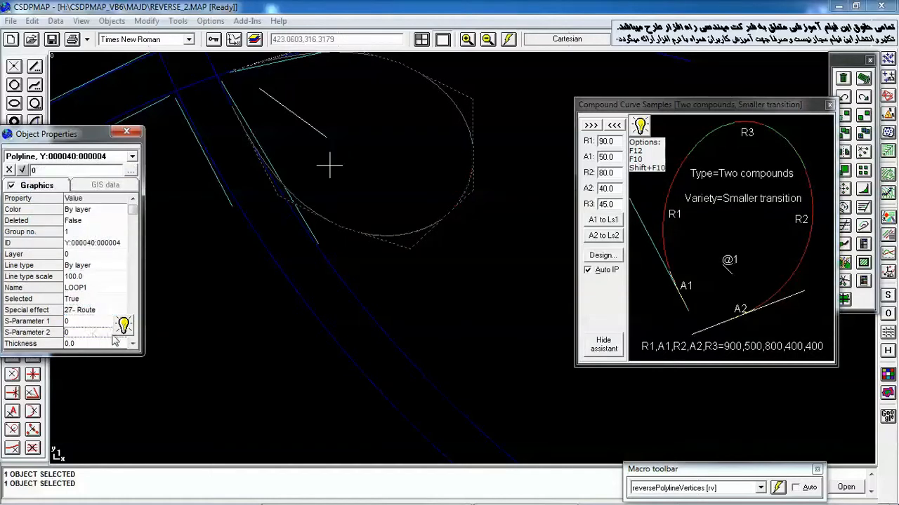
type("5")
left_click(121, 133)
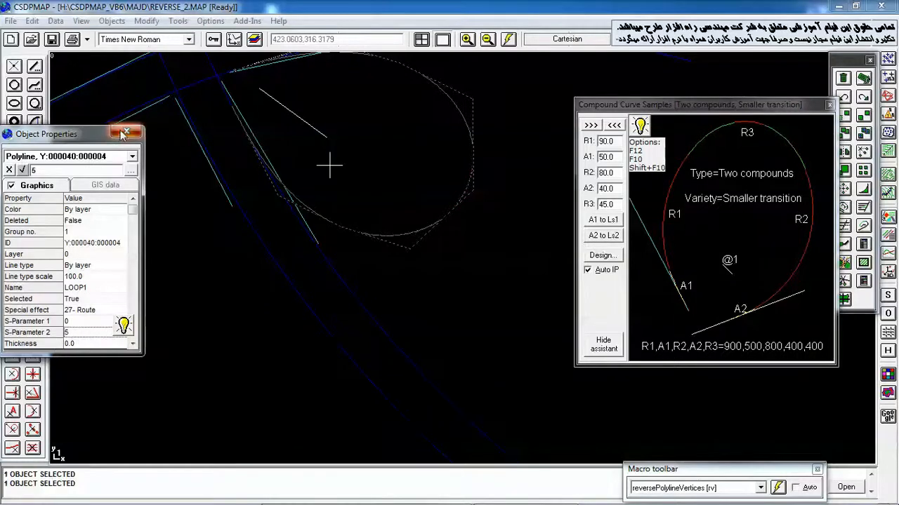
left_click(225, 205)
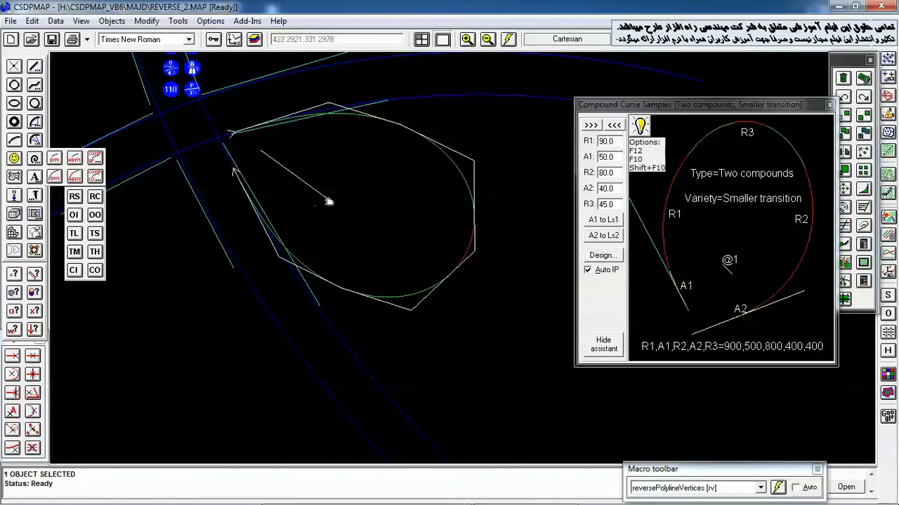
Set up a profile and sections extraction based on route polyline LOOP1, with the plan start point at the polyline's upper end near the junction
middle_click_drag(329, 201, 311, 229)
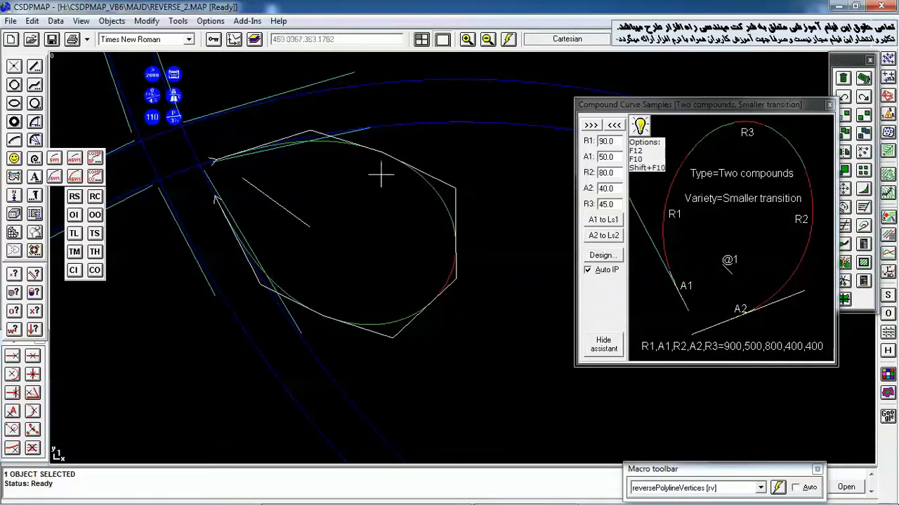
left_click(178, 21)
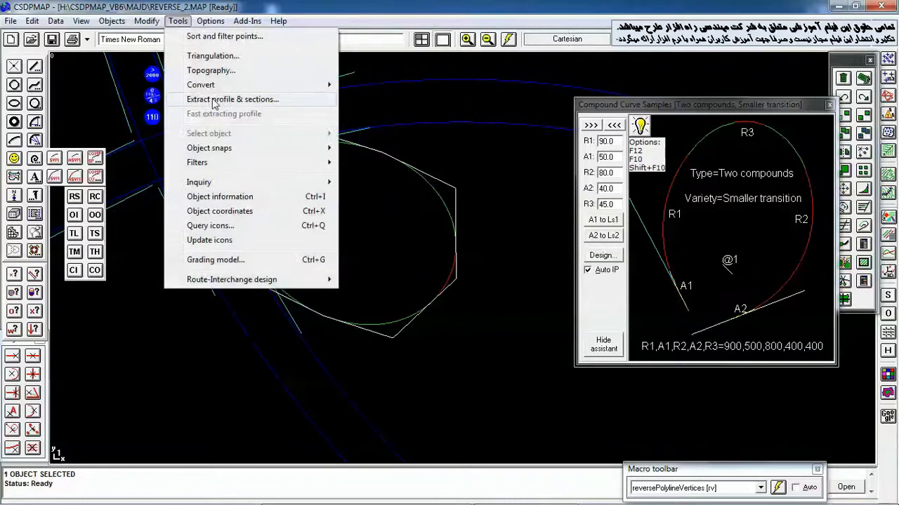
left_click(215, 101)
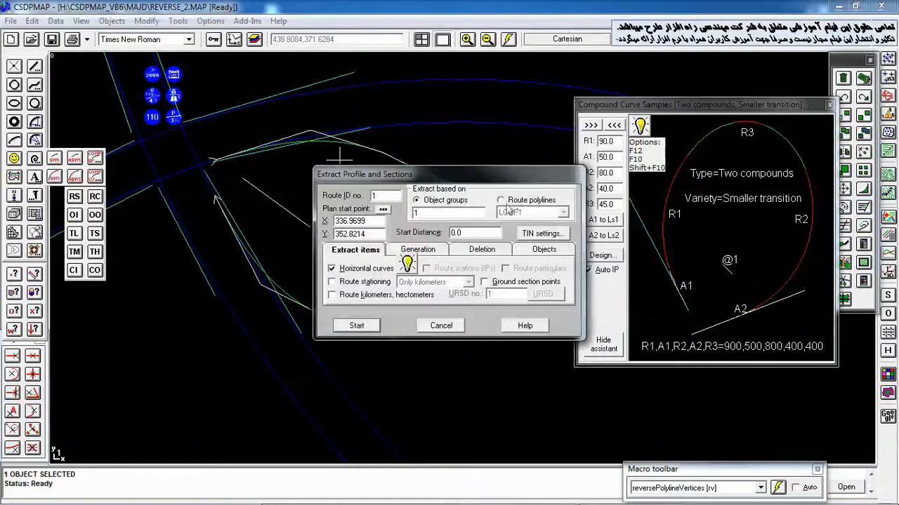
left_click(741, 139)
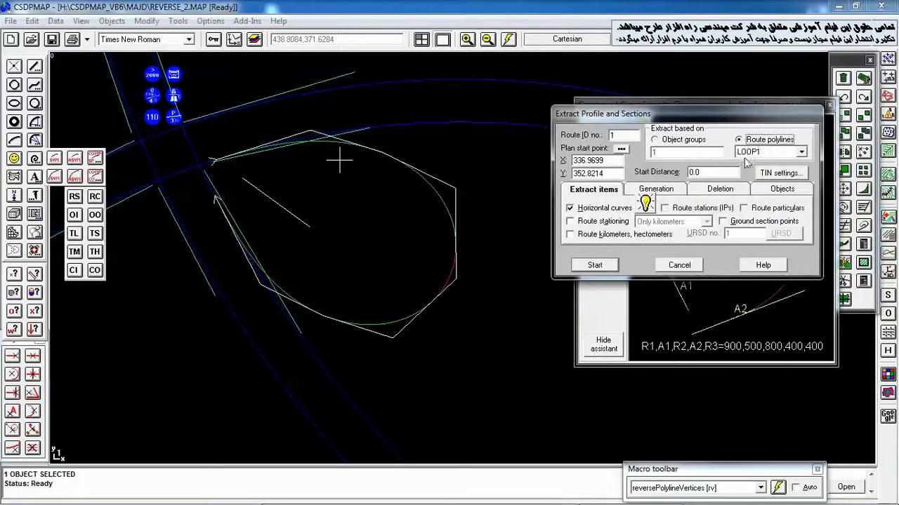
left_click(622, 148)
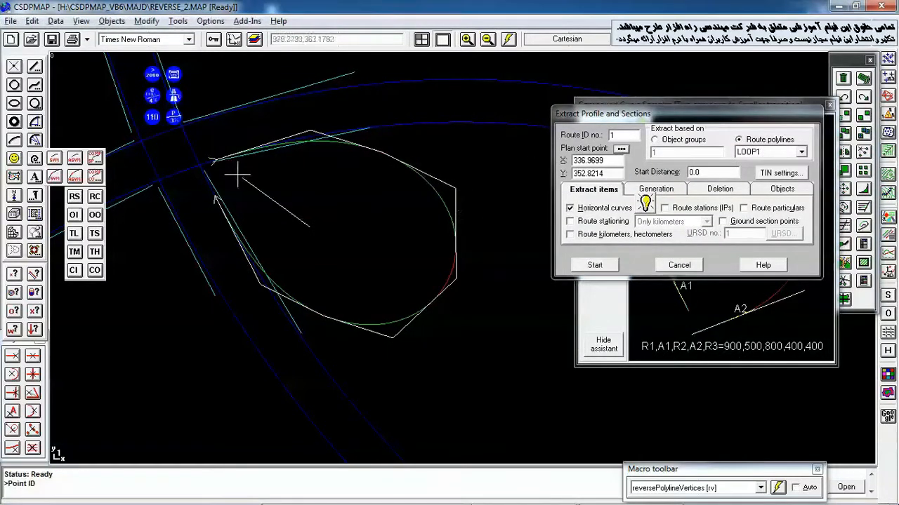
left_click(217, 160)
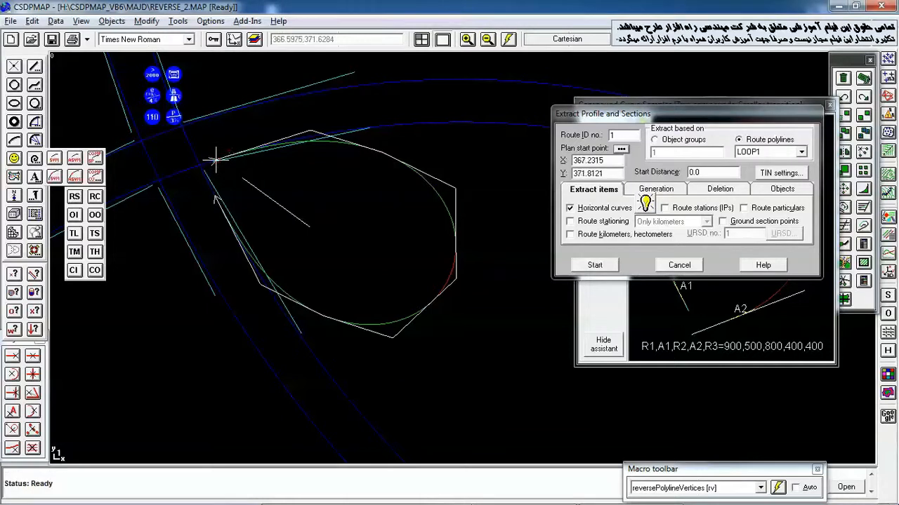
scroll(222, 160, "up", 3)
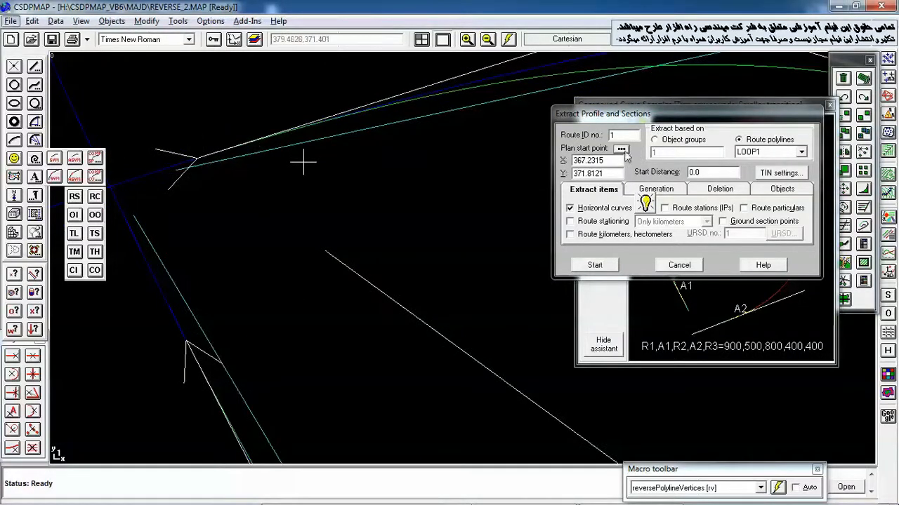
left_click(621, 148)
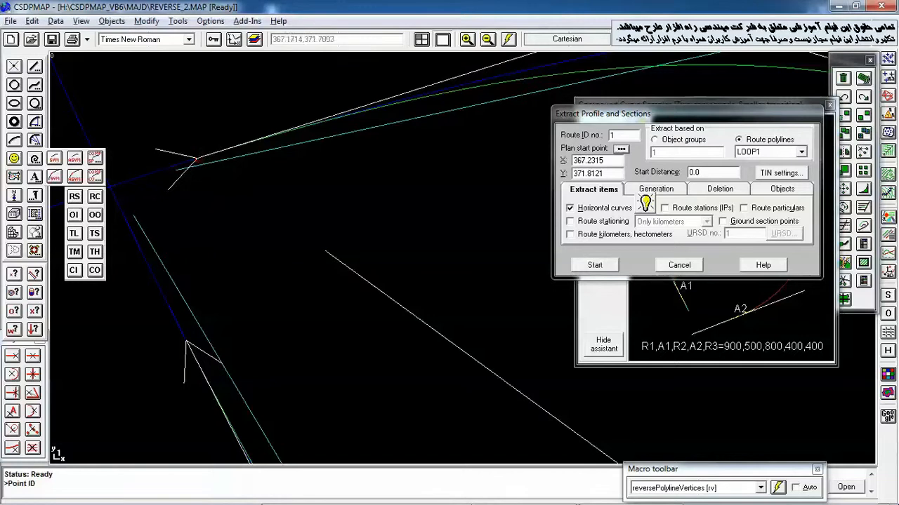
left_click(201, 152)
Include route stationing, kilometers and hectometers, route stations (IPs) and route particulars in the extraction
left_click(582, 222)
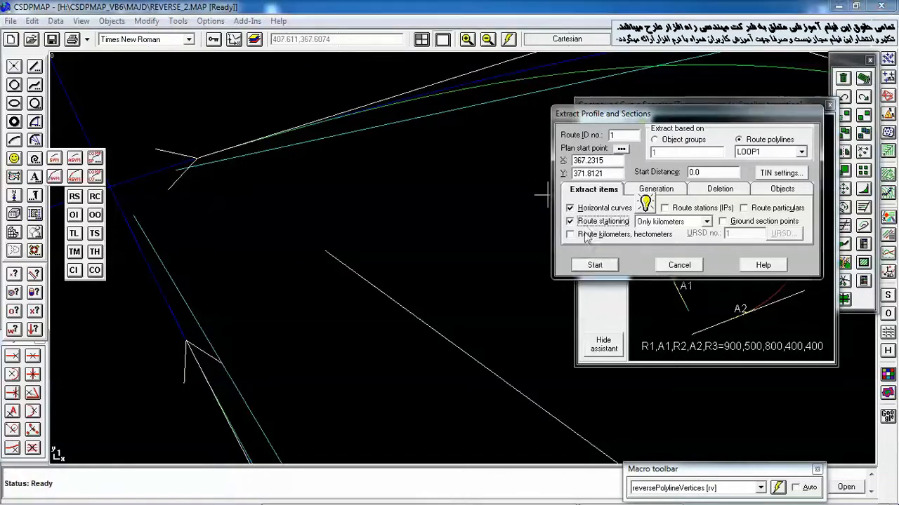
left_click(587, 235)
left_click(684, 208)
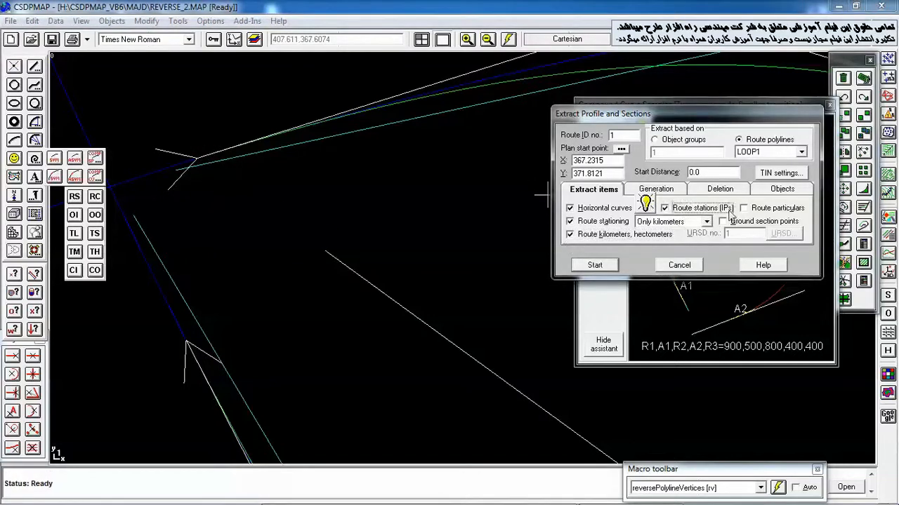
left_click(757, 209)
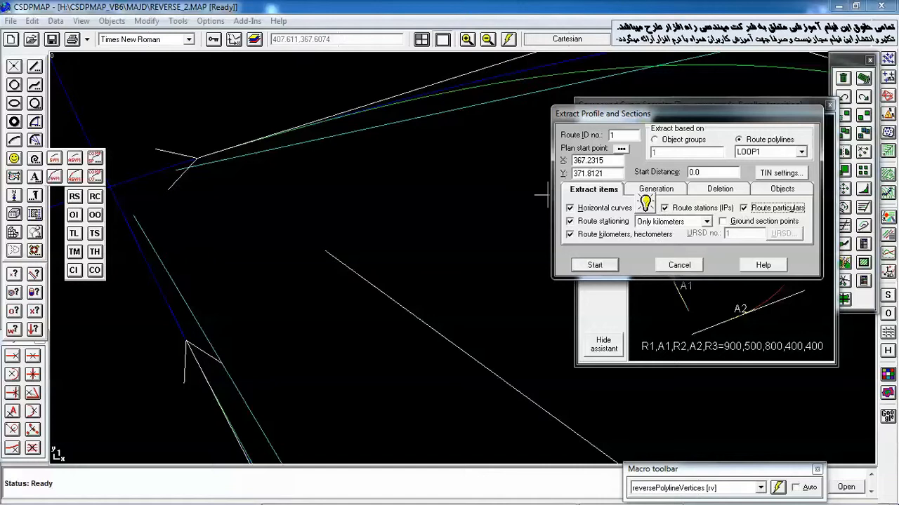
Run the extraction for LOOP1, overwriting the existing route ID 1, and bring the annotated loop into view
left_click(373, 239)
scroll(413, 251, "down", 3)
middle_click_drag(493, 265, 458, 256)
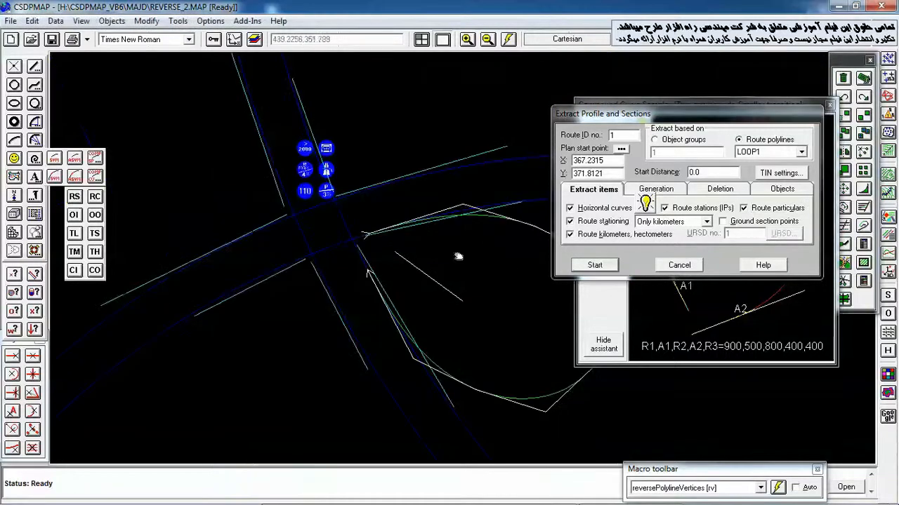
left_click(596, 266)
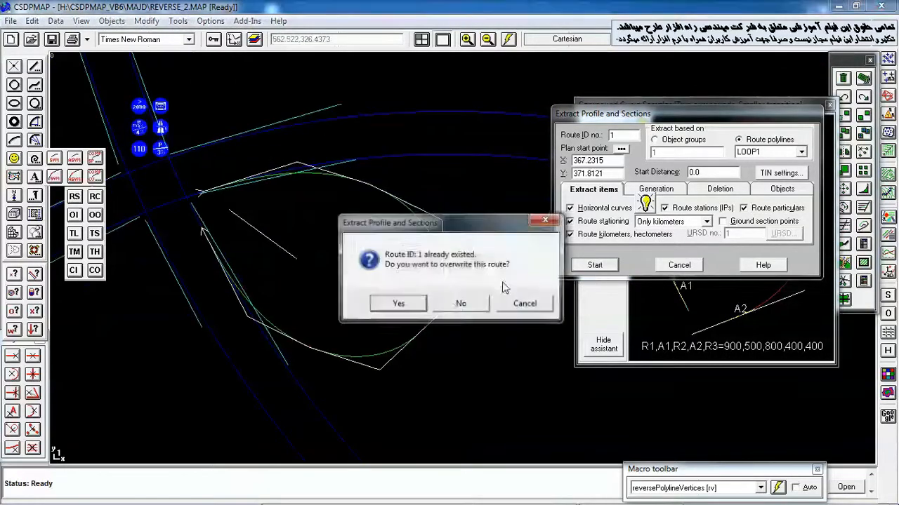
left_click(413, 306)
left_click(852, 371)
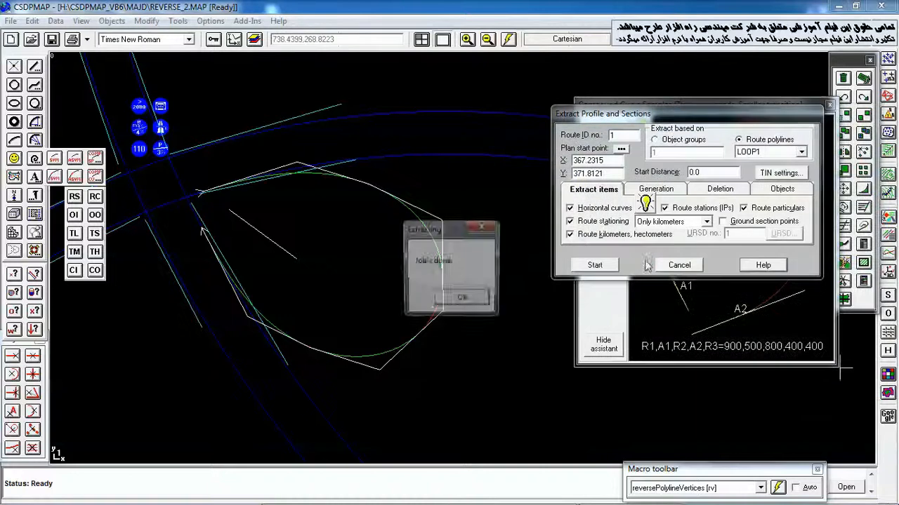
left_click(467, 298)
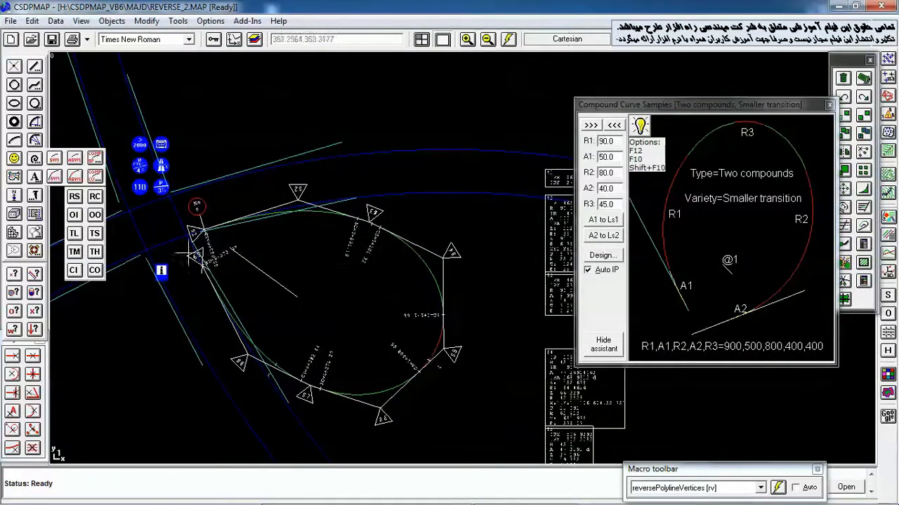
middle_click_drag(344, 317, 305, 229)
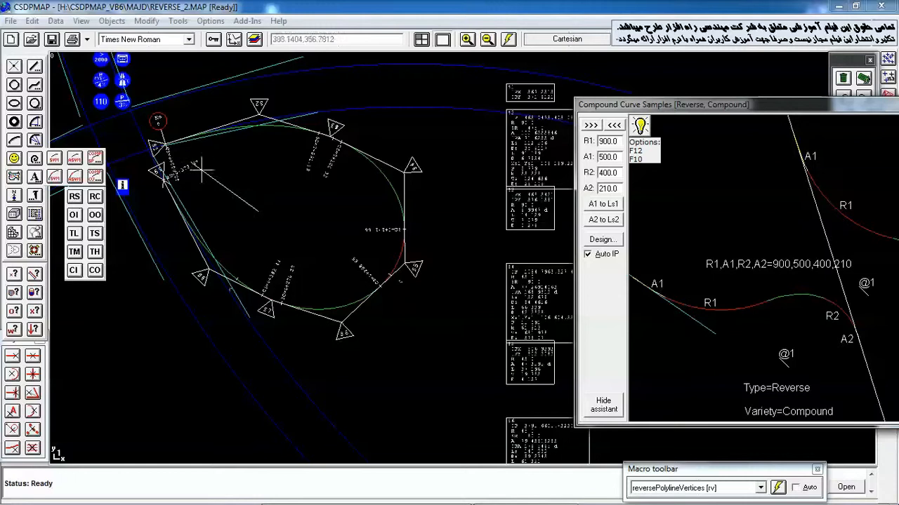
Erase the stray white diagonal line inside the loop near its junction end
middle_click_drag(288, 209, 237, 205)
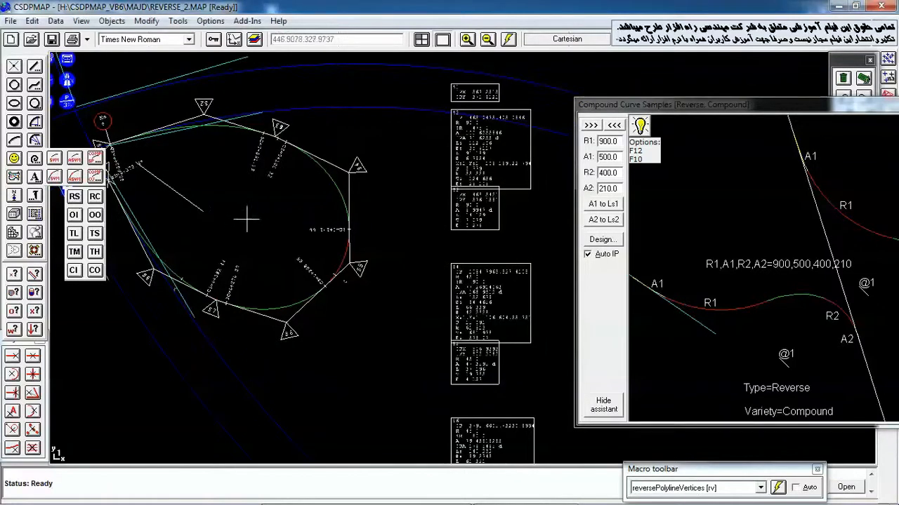
key("e")
left_click(185, 199)
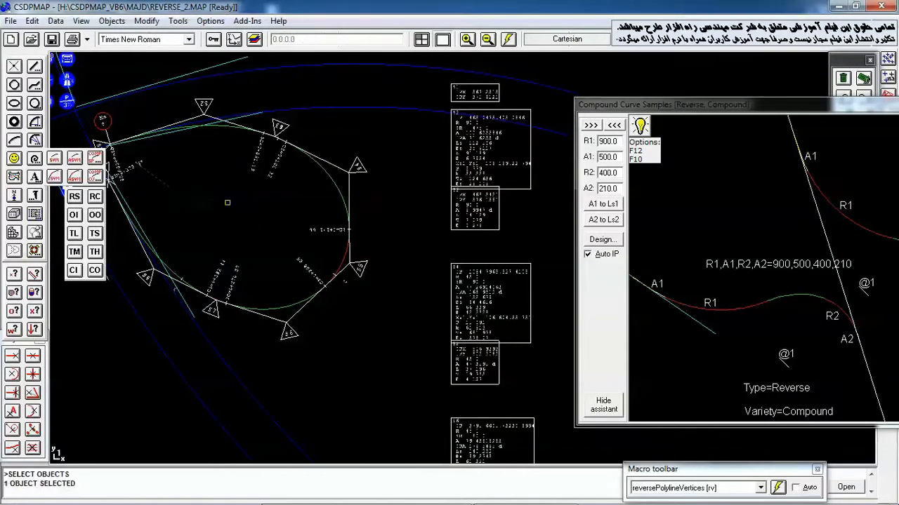
right_click(232, 188)
Move the whole column of curve data tables up and to the right, clear of the road alignments
middle_click_drag(347, 217, 259, 229)
scroll(331, 246, "down", 3)
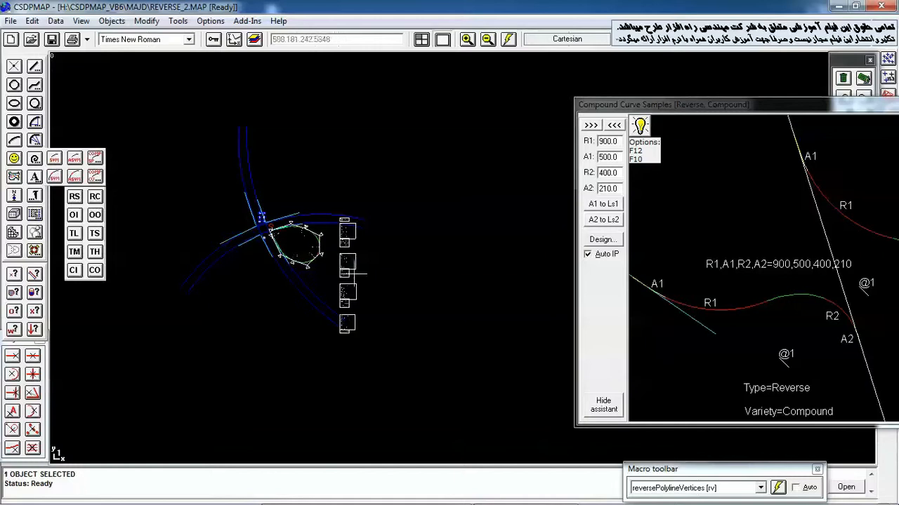
key("m")
left_click_drag(327, 211, 397, 356)
right_click(302, 326)
left_click(298, 323)
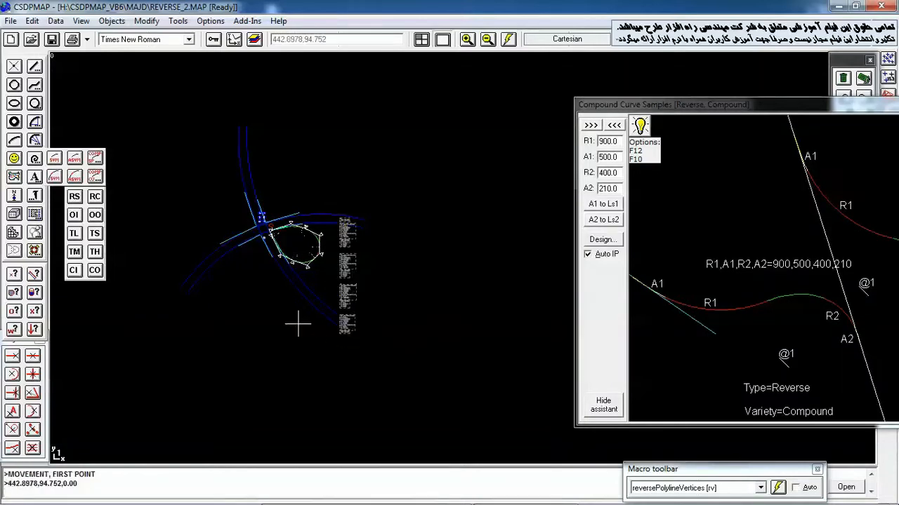
left_click(382, 241)
middle_click_drag(412, 211, 364, 258)
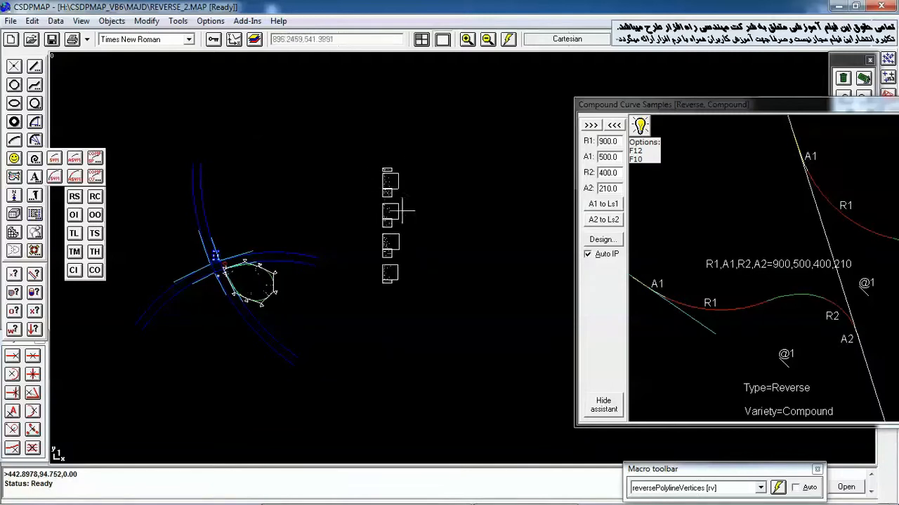
Move the info marker and the six blue design-parameter symbols from the junction to the empty area above the loop
middle_click_drag(301, 271, 372, 253)
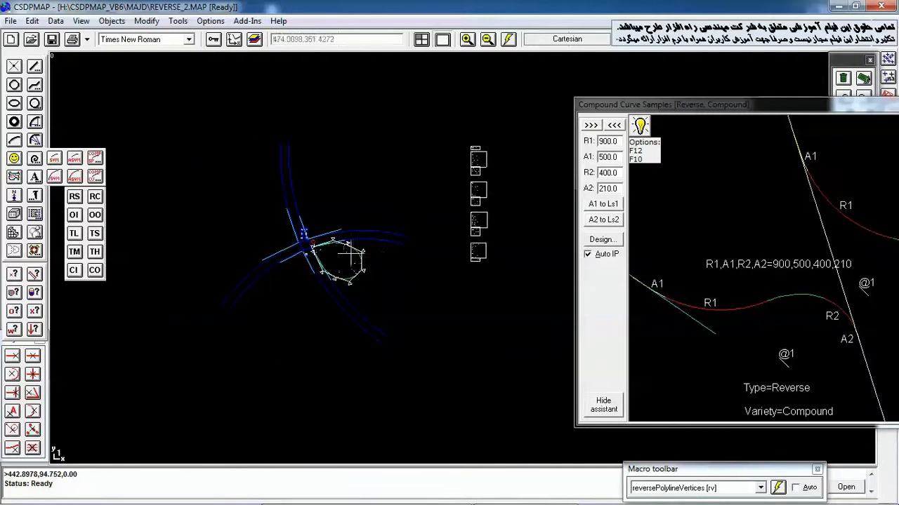
mouse_move(259, 216)
left_mouse_down()
mouse_move(327, 244)
mouse_move(368, 289)
left_mouse_up()
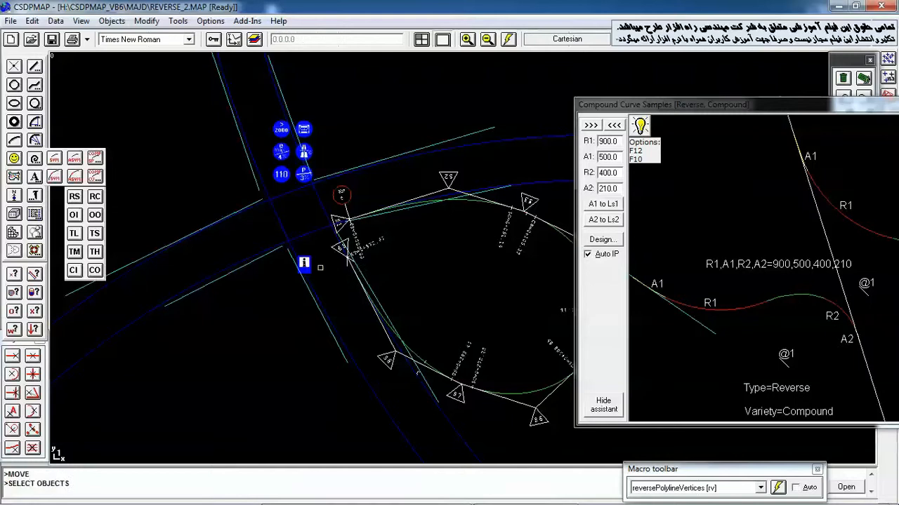
left_click(306, 262)
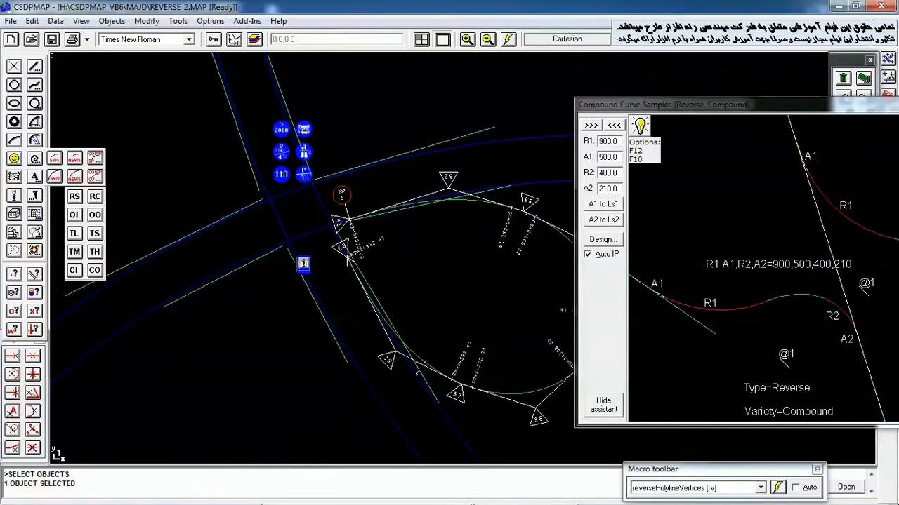
scroll(306, 131, "up", 4)
left_click(310, 120)
left_click(193, 117)
left_click(318, 215)
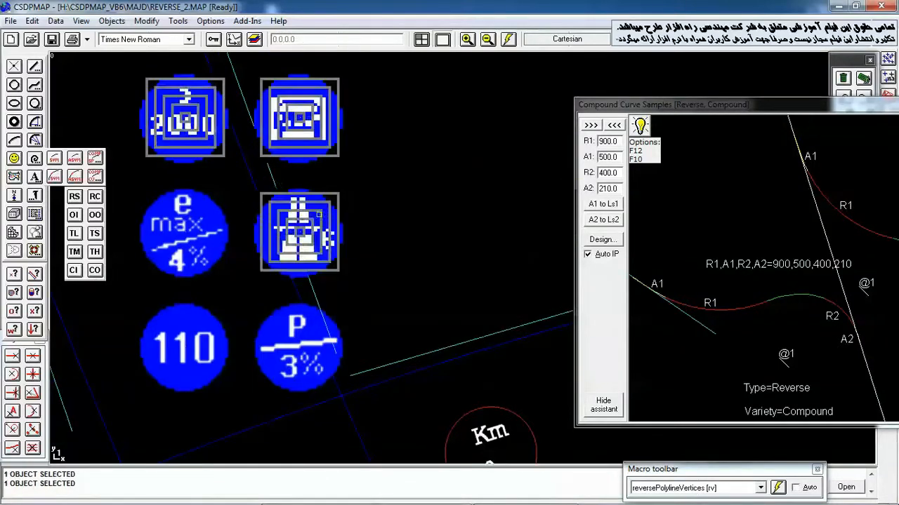
left_click(221, 255)
left_click(279, 341)
left_click(208, 342)
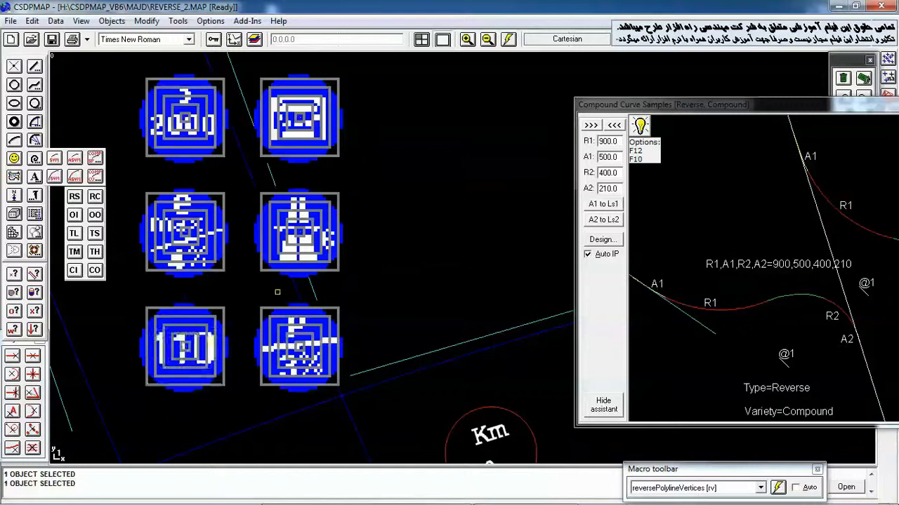
scroll(277, 292, "down", 5)
key("m")
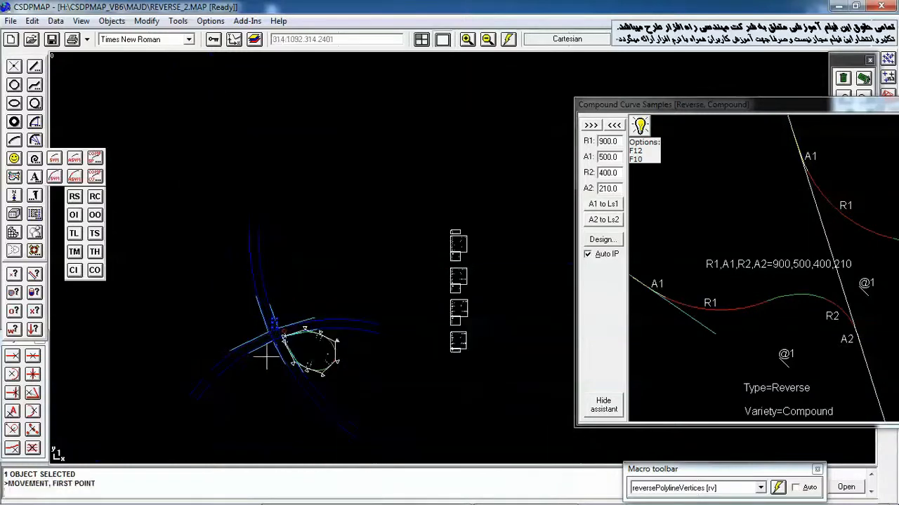
left_click(266, 356)
left_click(327, 311)
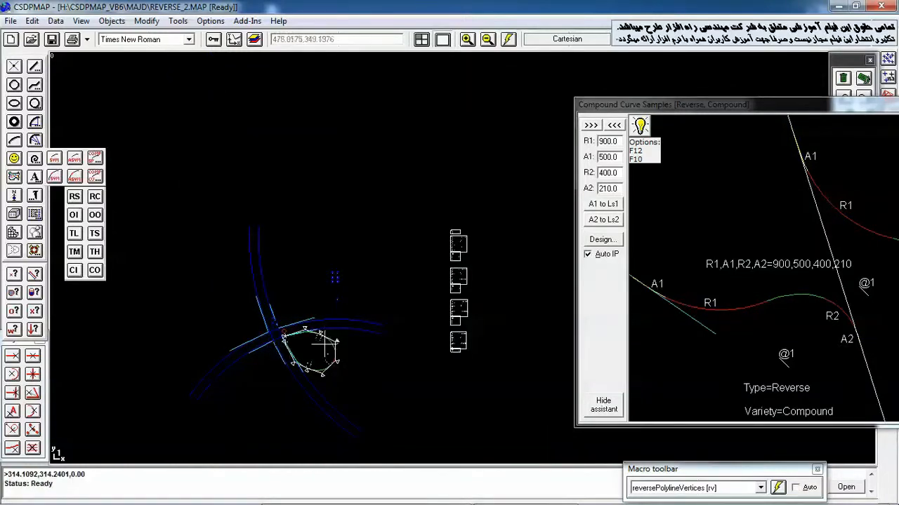
Examine the annotated loop's station labels, its numbered IPs and its connection to the junction
middle_click_drag(323, 345, 310, 239)
left_click_drag(193, 177, 389, 319)
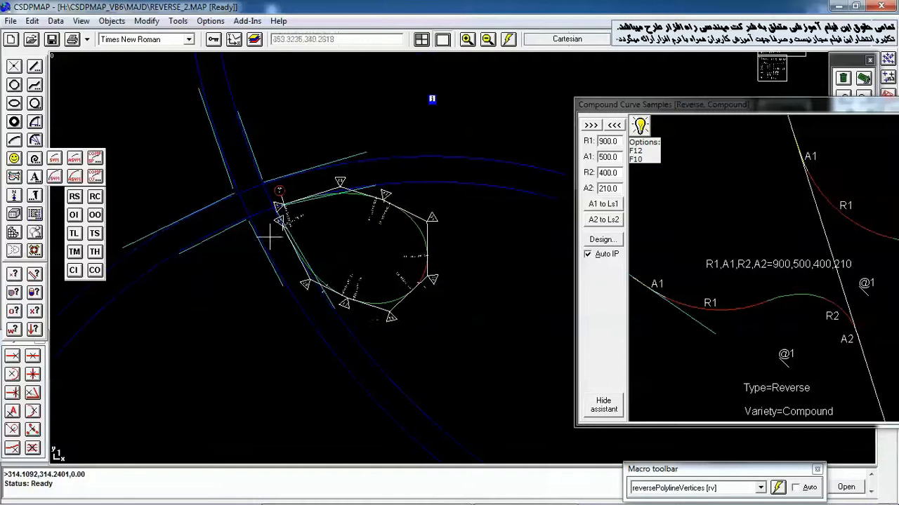
middle_click_drag(317, 272, 342, 295)
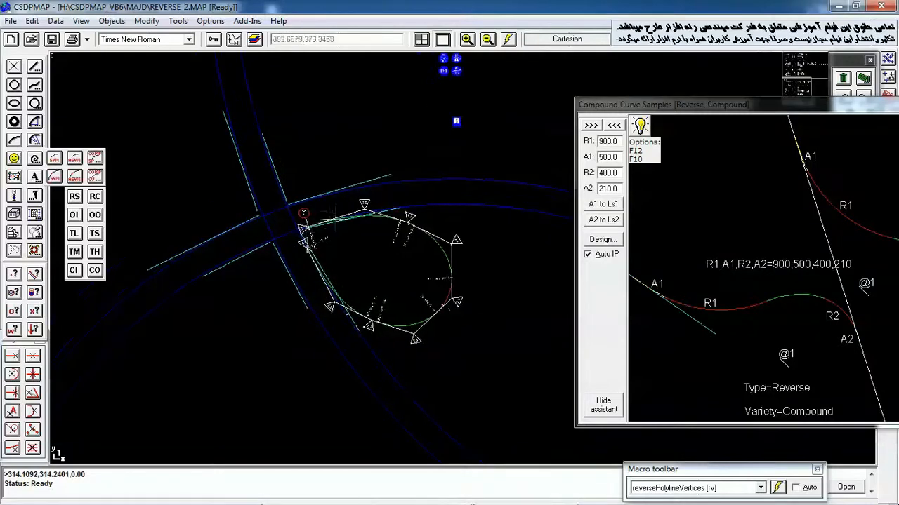
left_click_drag(247, 179, 468, 347)
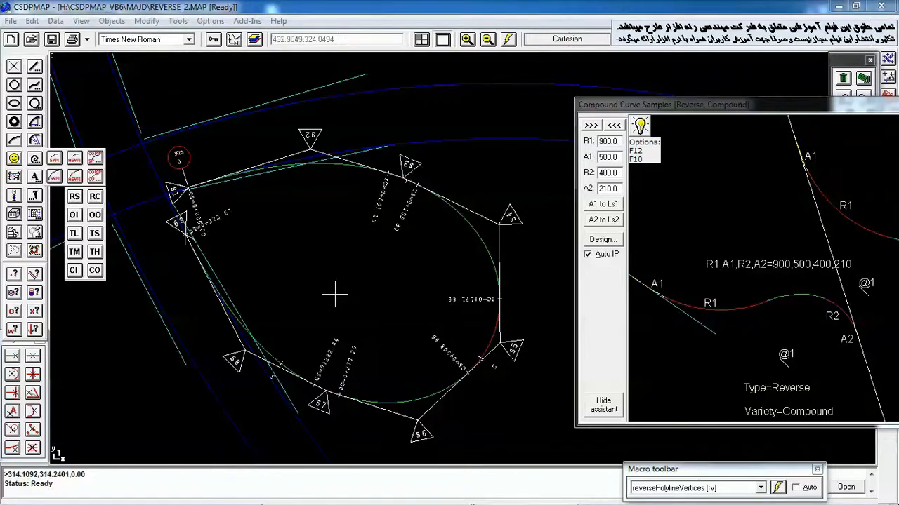
middle_click_drag(273, 266, 370, 266)
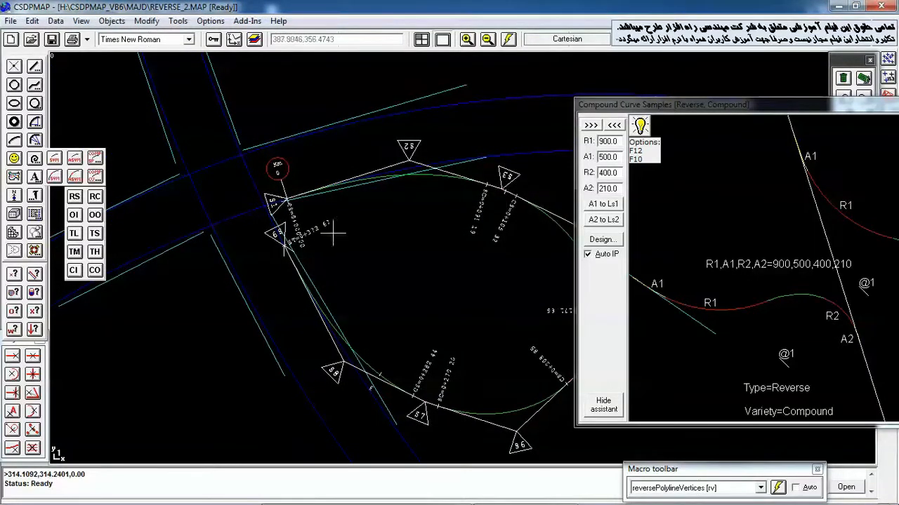
middle_click_drag(334, 232, 473, 274)
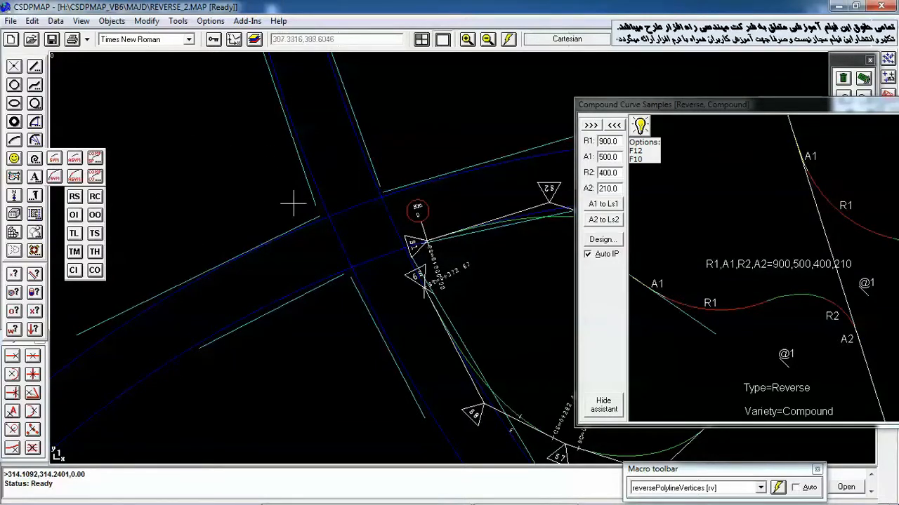
scroll(309, 221, "down", 3)
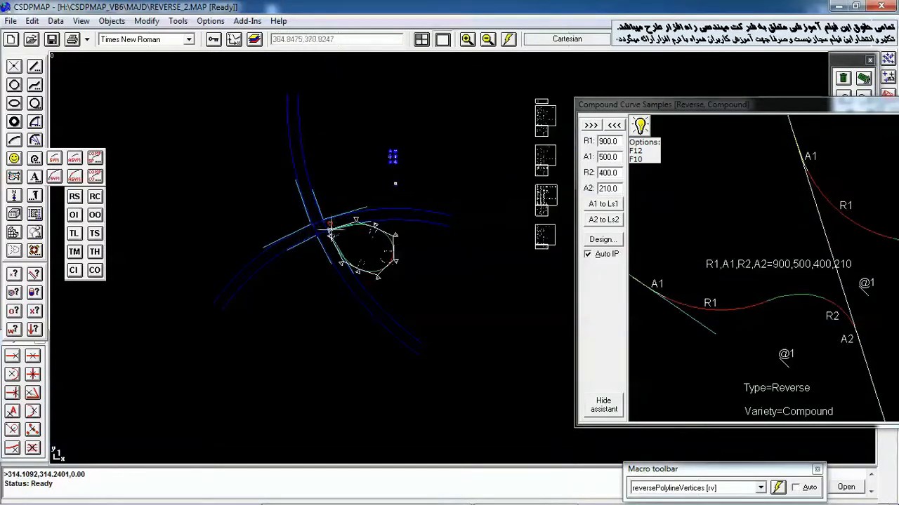